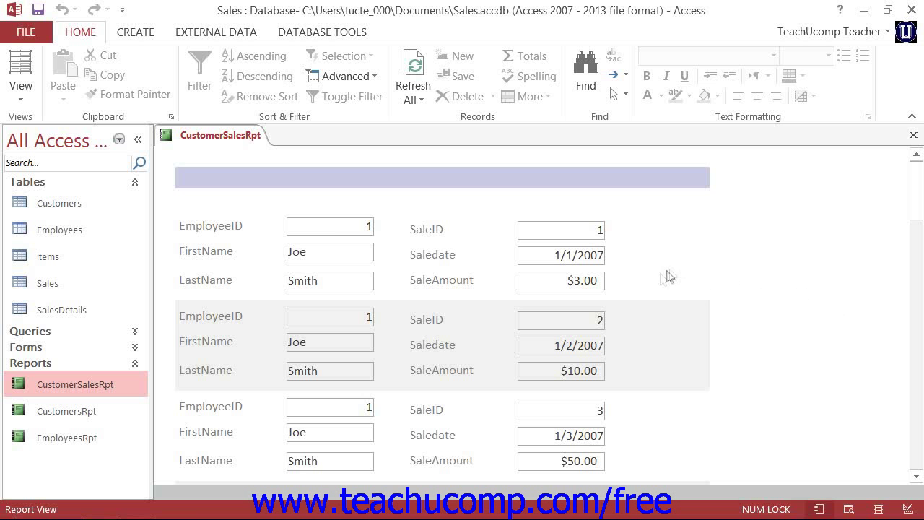
In Report View, inspect the EmployeeID and SaleAmount values, including sale 17's $6.00 amount
{"action": "left_click", "coordinate": [363, 228]}
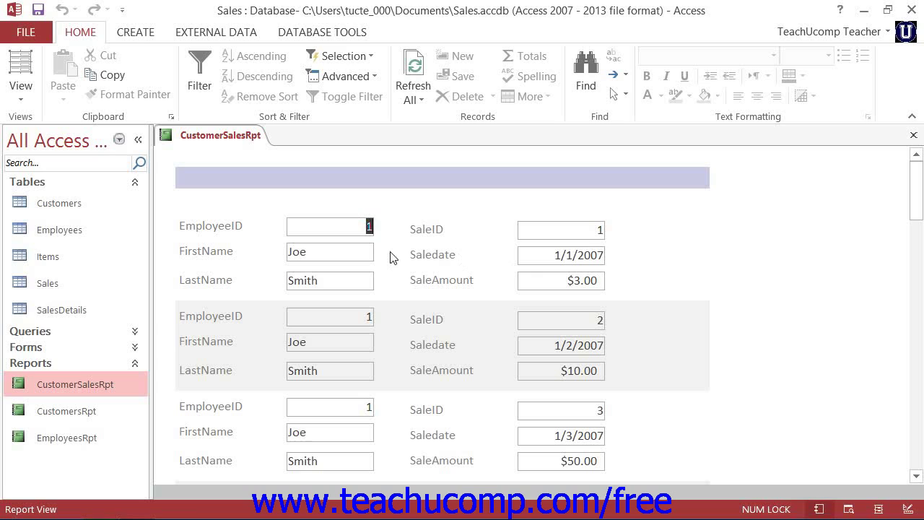
{"action": "left_click", "coordinate": [565, 280]}
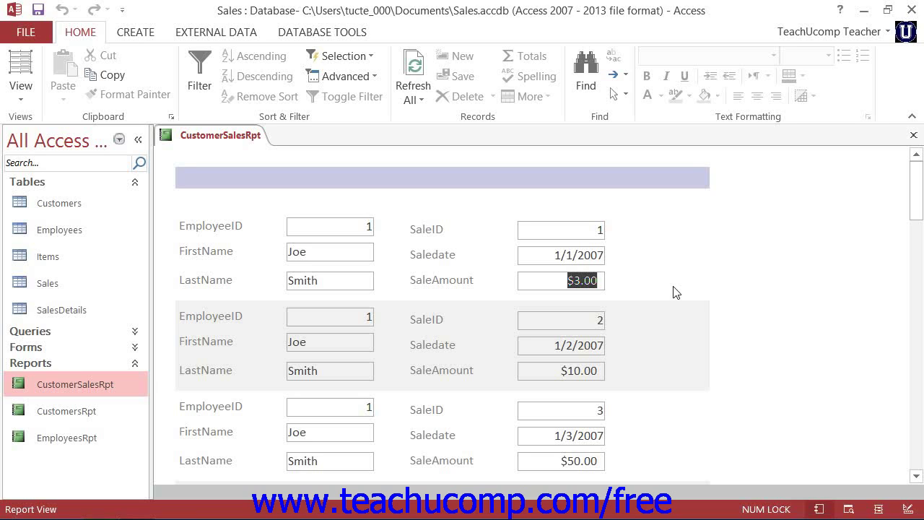
{"action": "scroll", "coordinate": [506, 320], "scroll_direction": "down", "scroll_amount": 5}
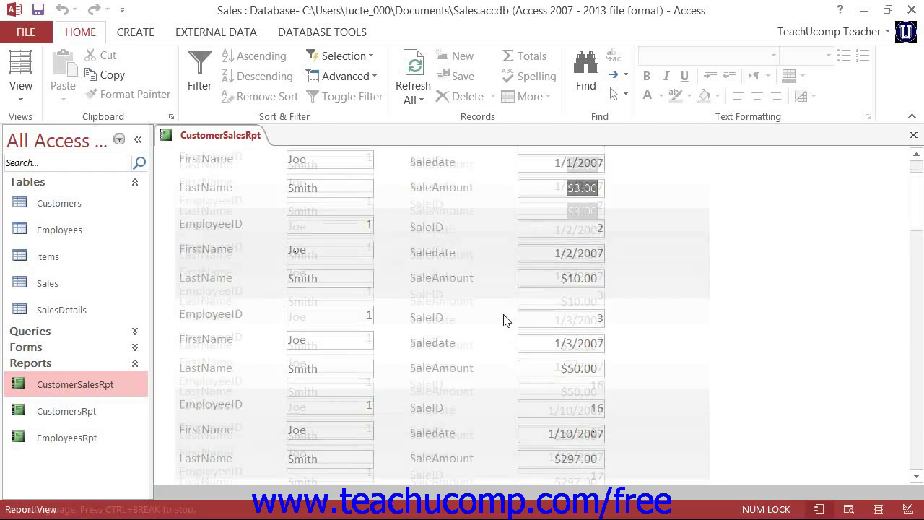
{"action": "scroll", "coordinate": [505, 319], "scroll_direction": "down", "scroll_amount": 2}
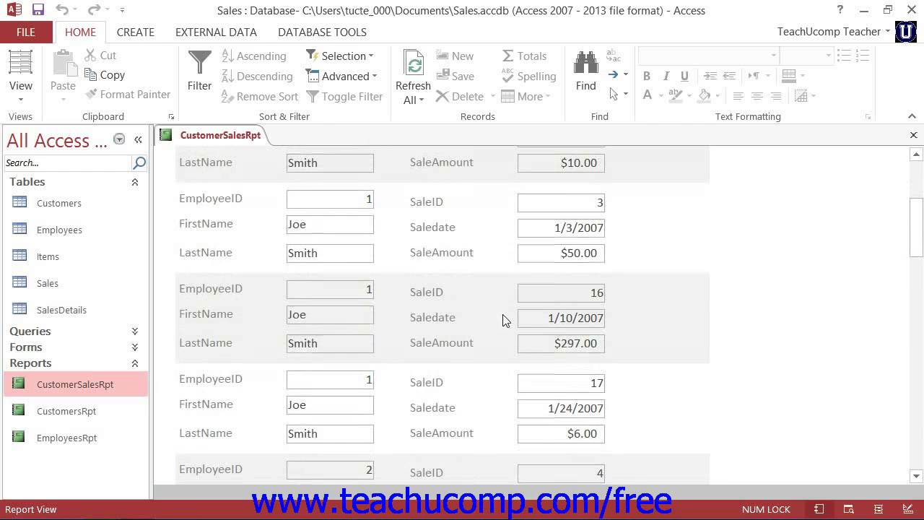
{"action": "scroll", "coordinate": [504, 320], "scroll_direction": "down", "scroll_amount": 1}
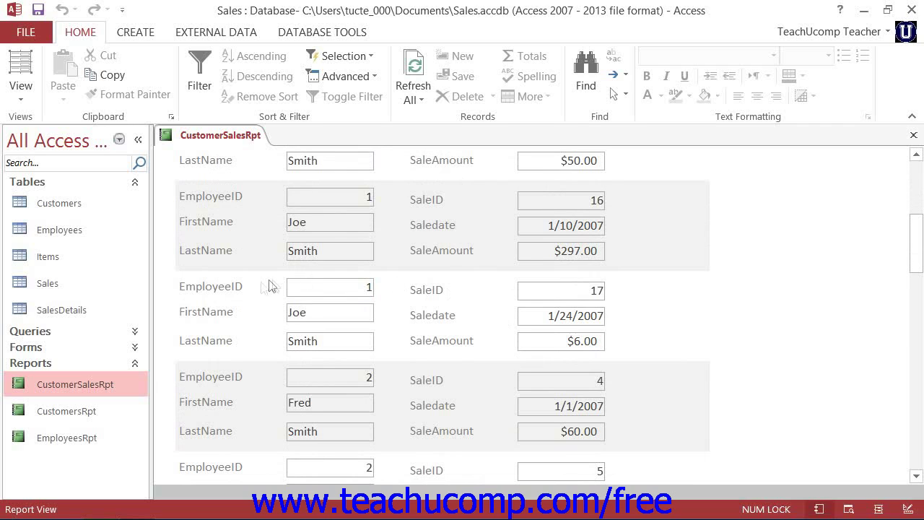
{"action": "left_click", "coordinate": [242, 294]}
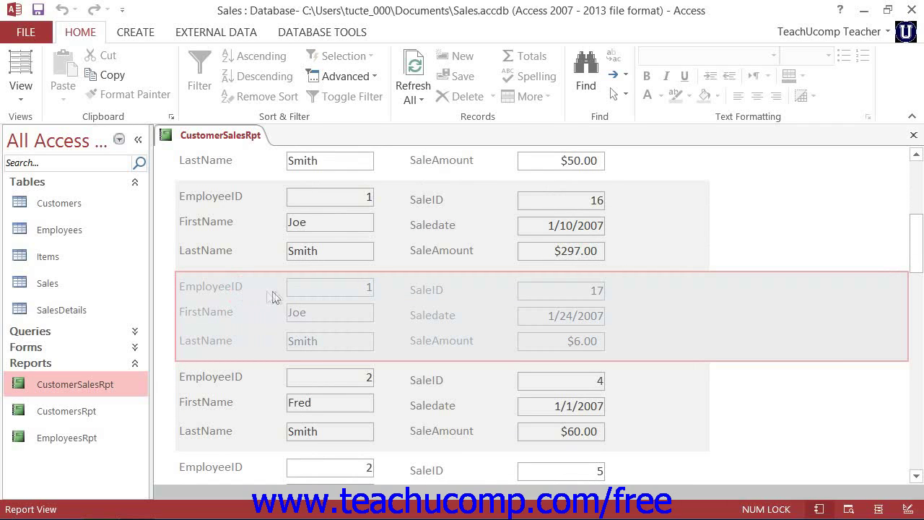
{"action": "left_click", "coordinate": [362, 288]}
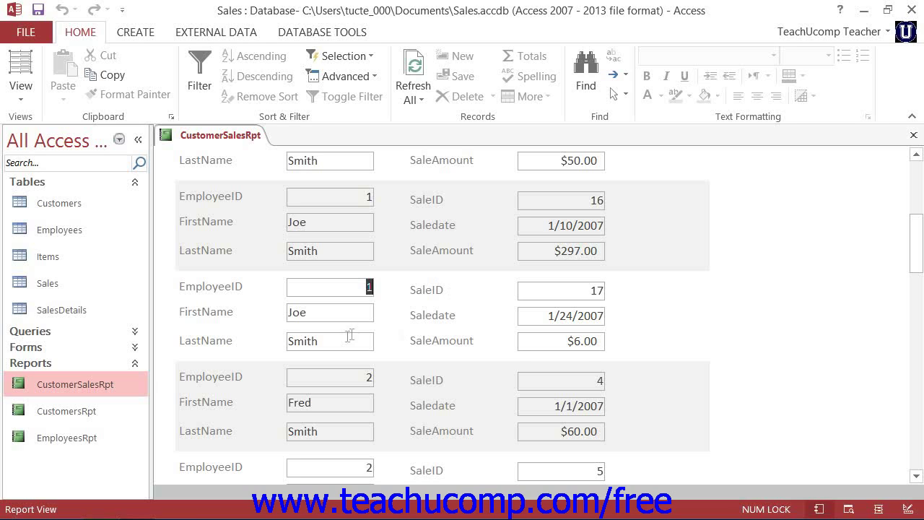
{"action": "left_click_drag", "start_coordinate": [568, 341], "coordinate": [687, 340]}
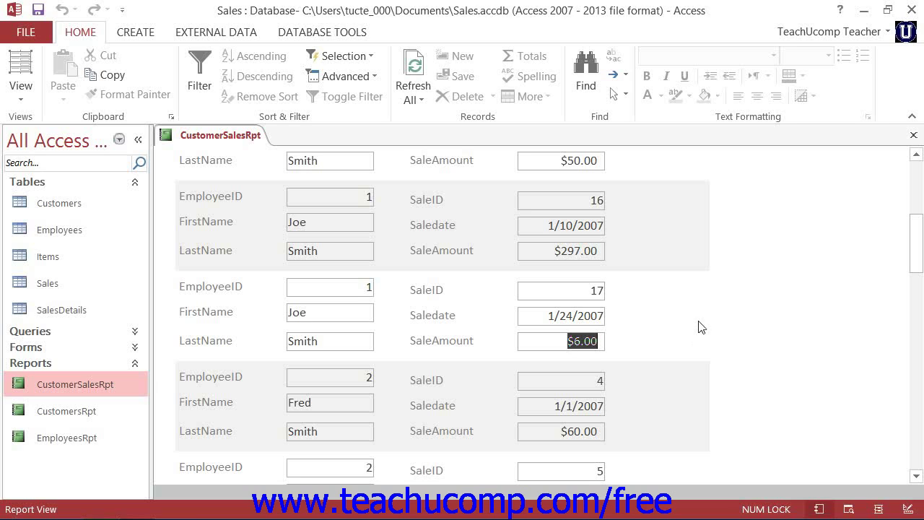
Switch CustomerSalesRpt to Design View and add a grouping on EmployeeID
{"action": "left_click", "coordinate": [21, 90]}
{"action": "left_click", "coordinate": [67, 239]}
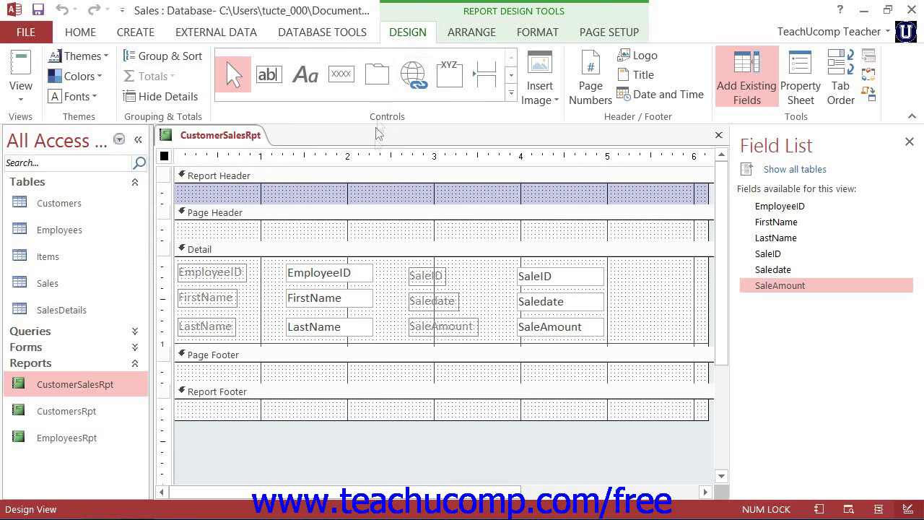
{"action": "left_click", "coordinate": [189, 62]}
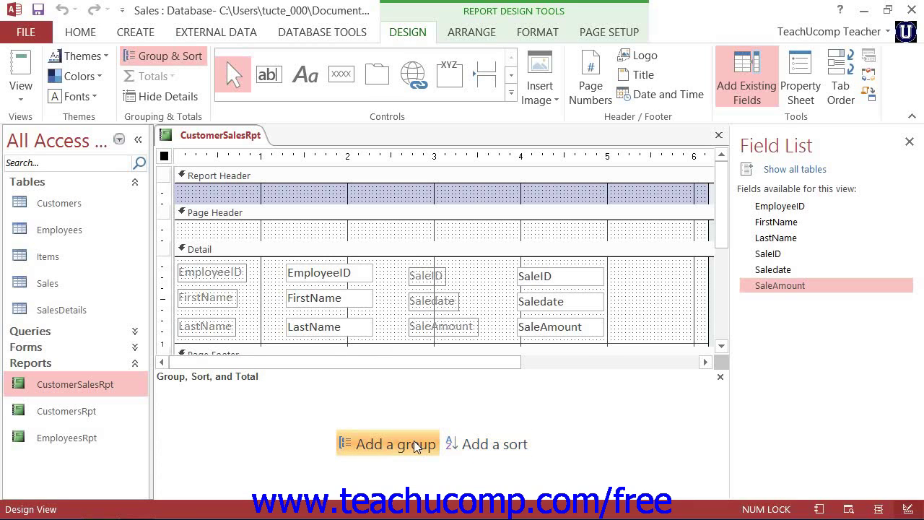
{"action": "left_click", "coordinate": [396, 444]}
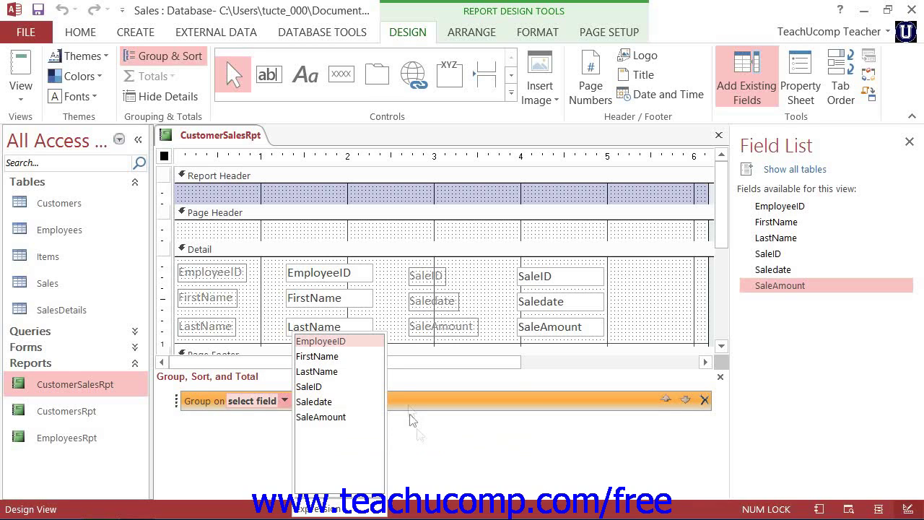
{"action": "left_click", "coordinate": [347, 342]}
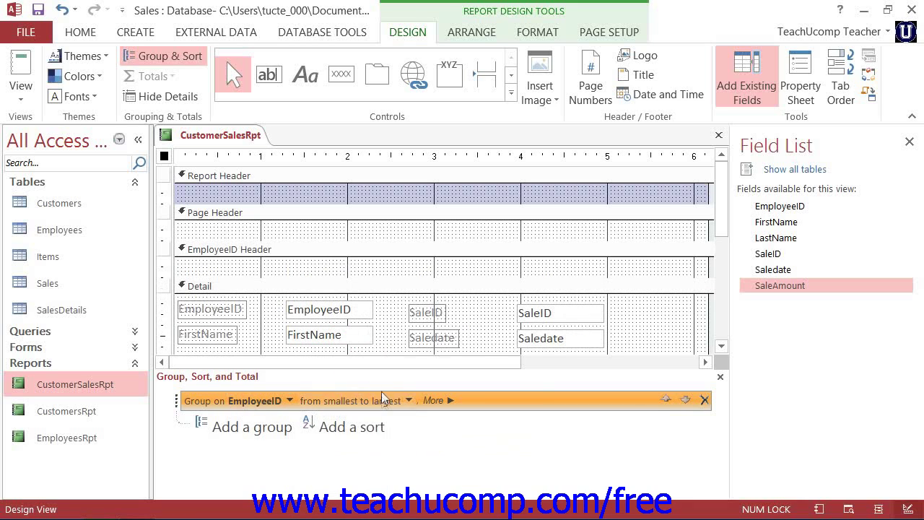
Expand the EmployeeID group options, keep smallest-to-largest order, and view the interval choices
{"action": "left_click", "coordinate": [434, 401]}
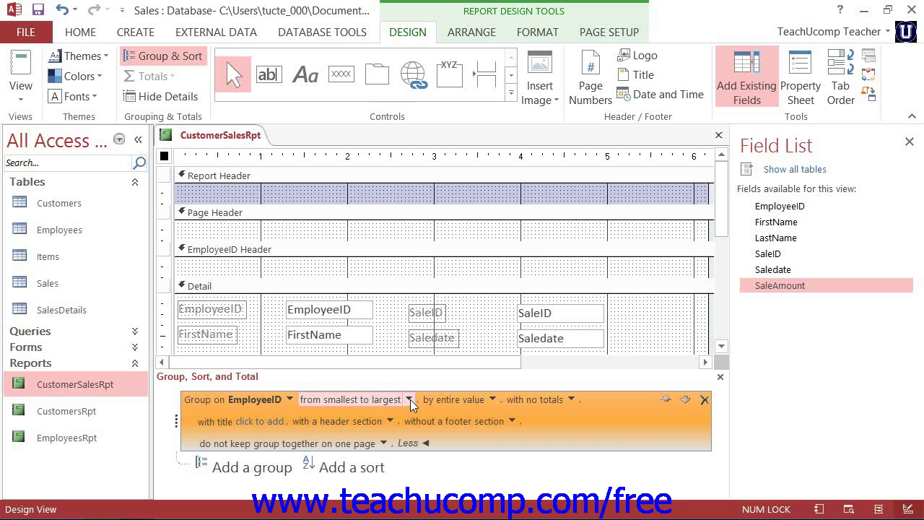
{"action": "left_click", "coordinate": [409, 400]}
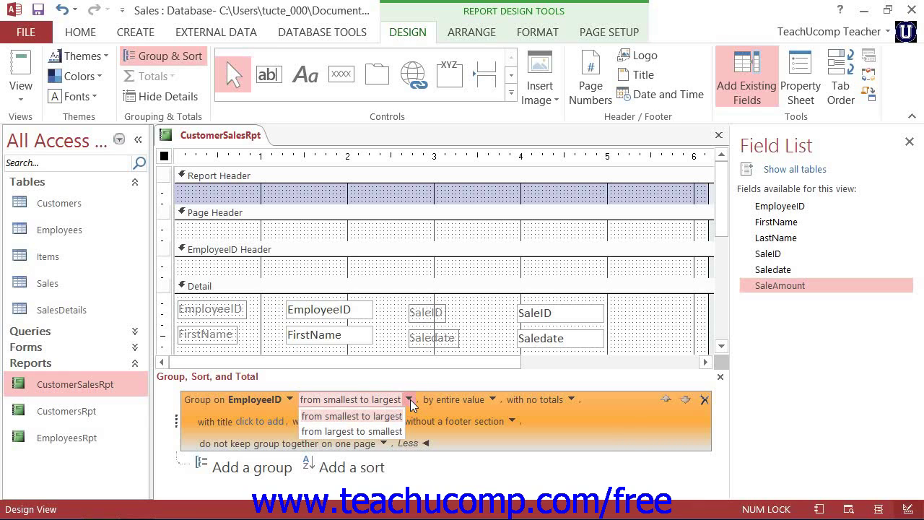
{"action": "left_click", "coordinate": [409, 400]}
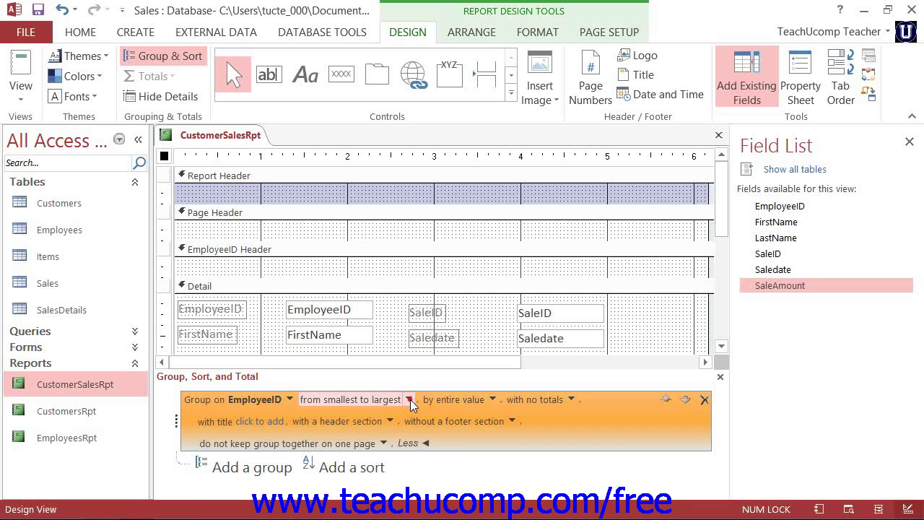
{"action": "left_click", "coordinate": [493, 400]}
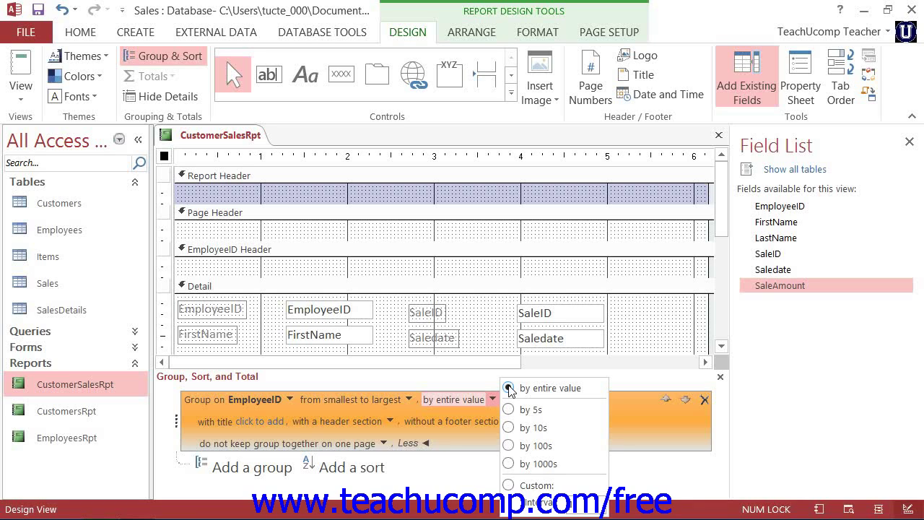
{"action": "left_click", "coordinate": [510, 390]}
{"action": "left_click", "coordinate": [507, 484]}
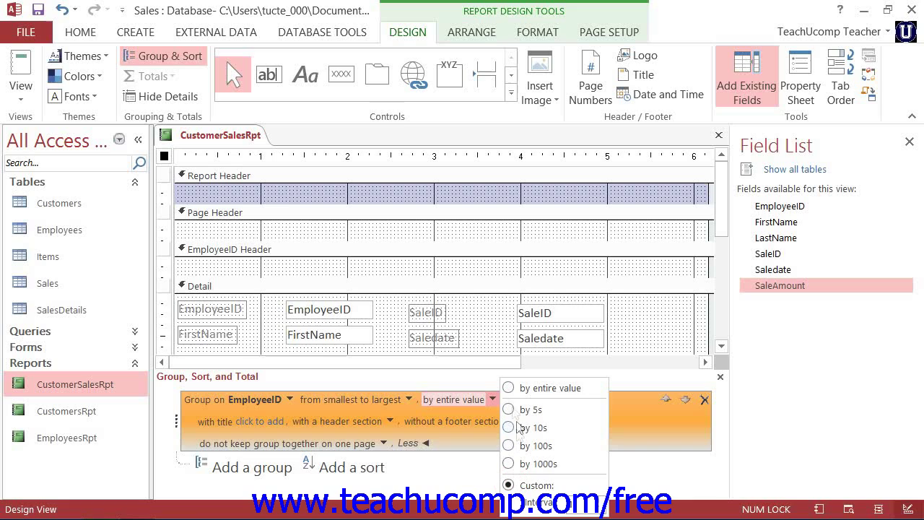
{"action": "left_click", "coordinate": [510, 390]}
{"action": "left_click", "coordinate": [469, 401]}
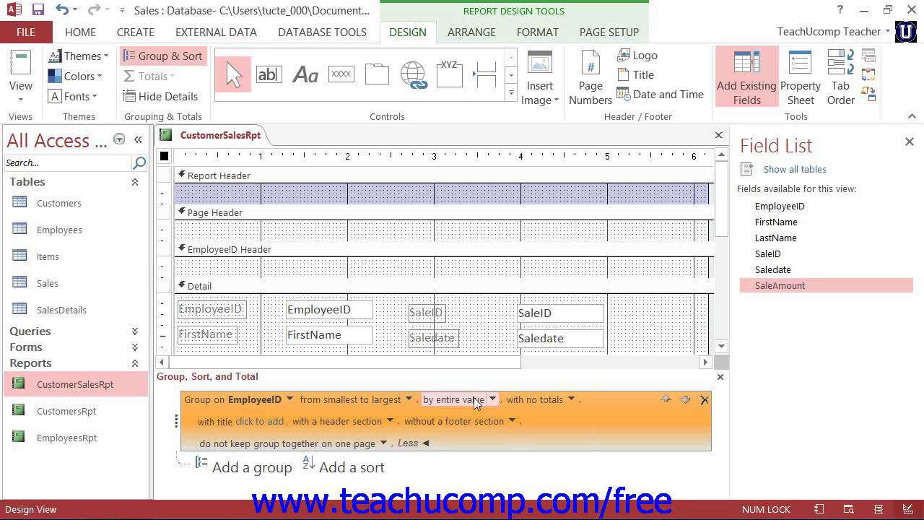
Set the EmployeeID group total to Sum of SaleAmount, with grand total and group-footer subtotal
{"action": "left_click", "coordinate": [572, 399]}
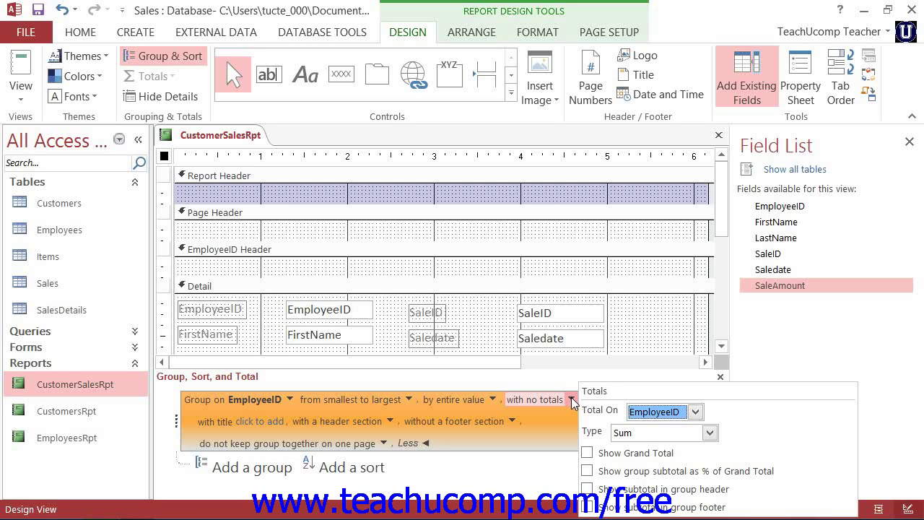
{"action": "left_click", "coordinate": [696, 413]}
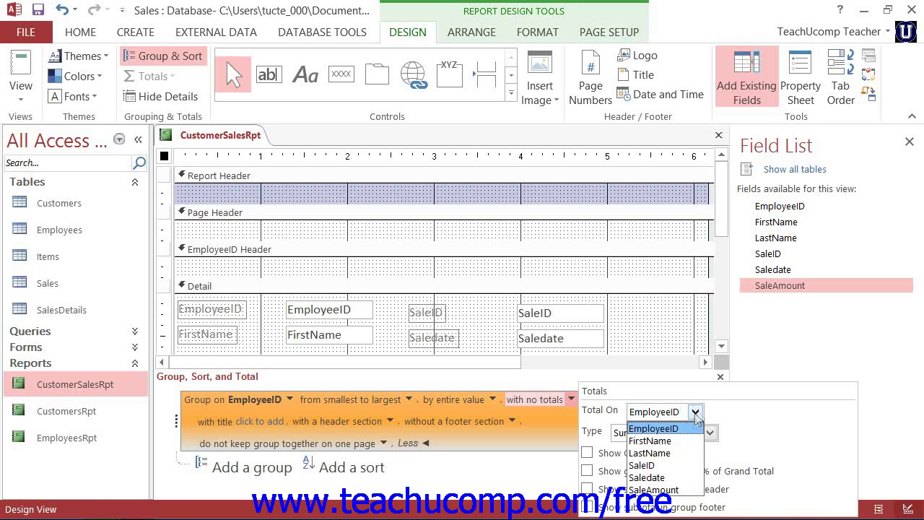
{"action": "left_click", "coordinate": [672, 489]}
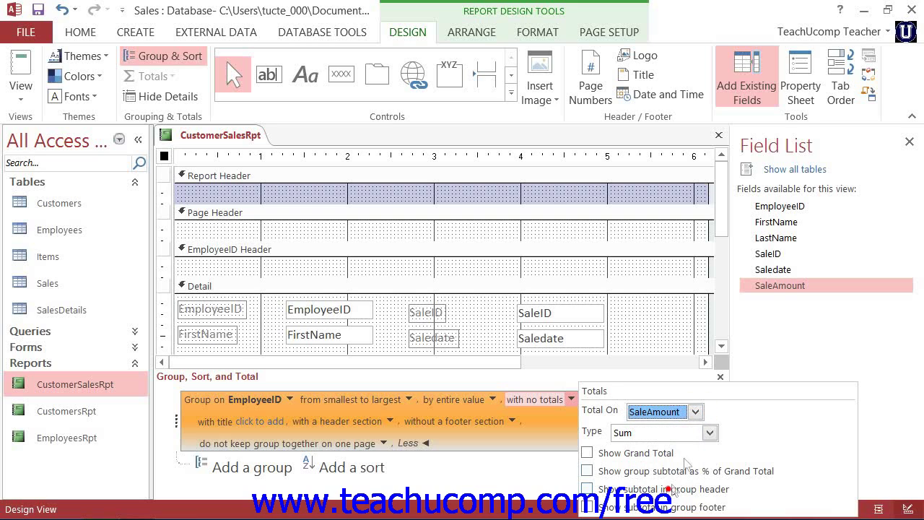
{"action": "left_click", "coordinate": [710, 432]}
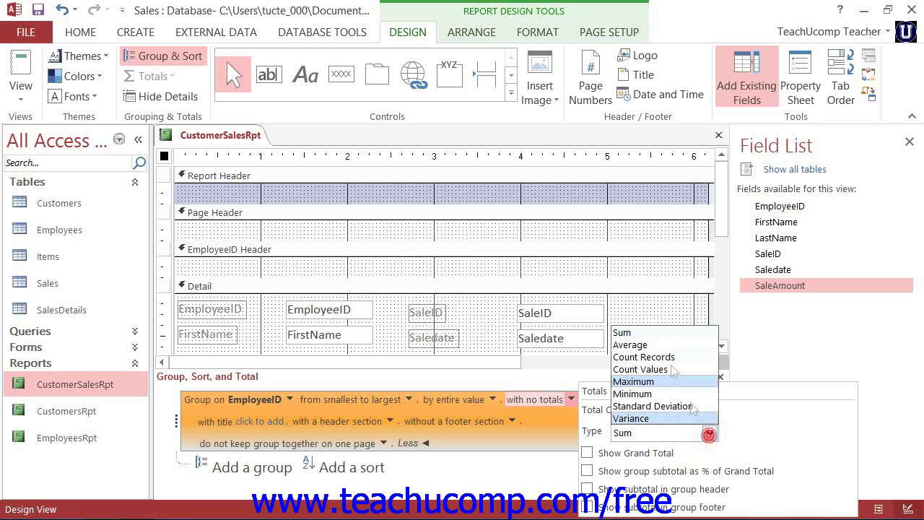
{"action": "left_click", "coordinate": [642, 334]}
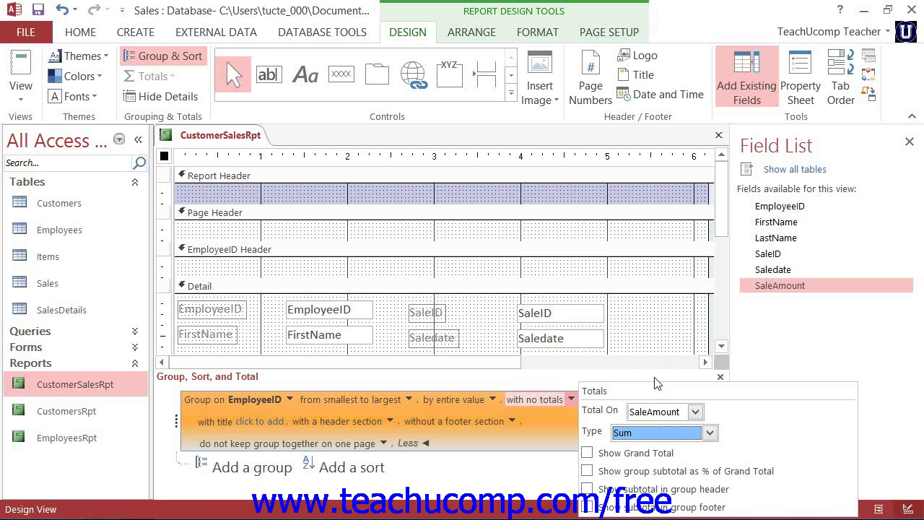
{"action": "left_click", "coordinate": [588, 453]}
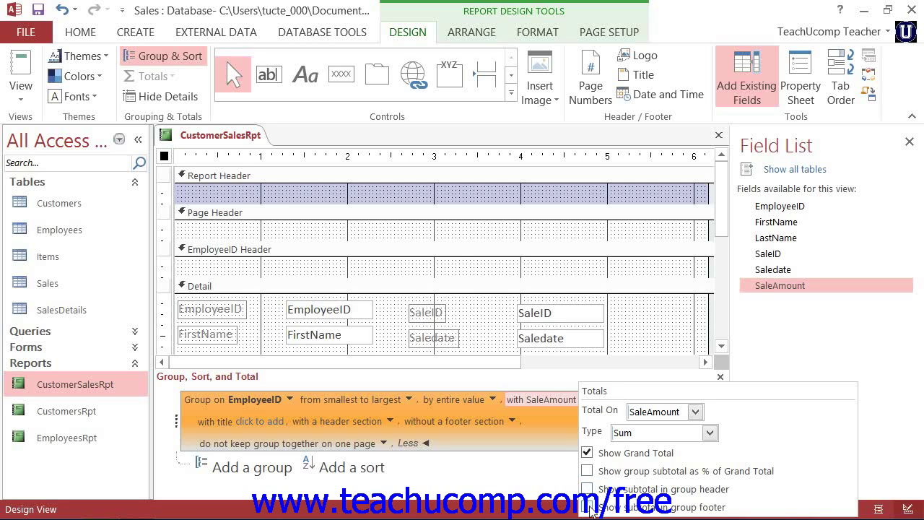
{"action": "left_click", "coordinate": [588, 508]}
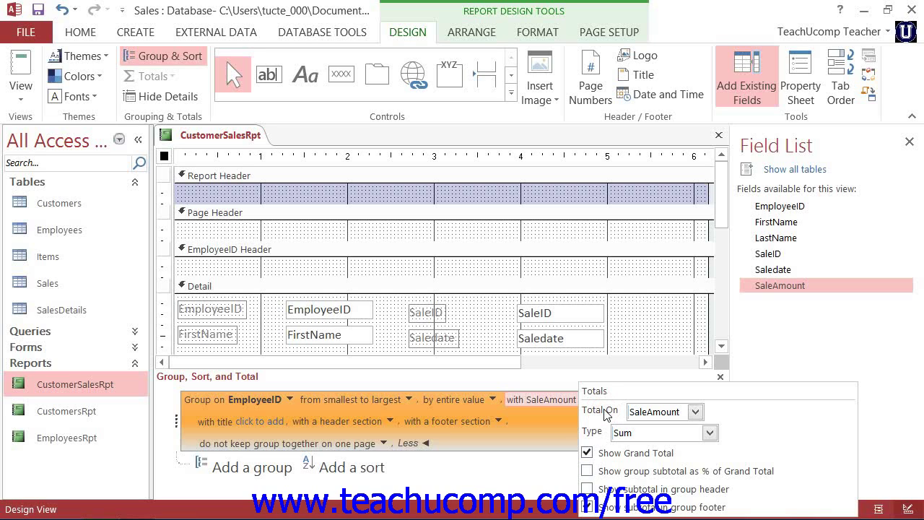
Enter 'Employee' in the Zoom box as the EmployeeID group's title
{"action": "left_click", "coordinate": [566, 402]}
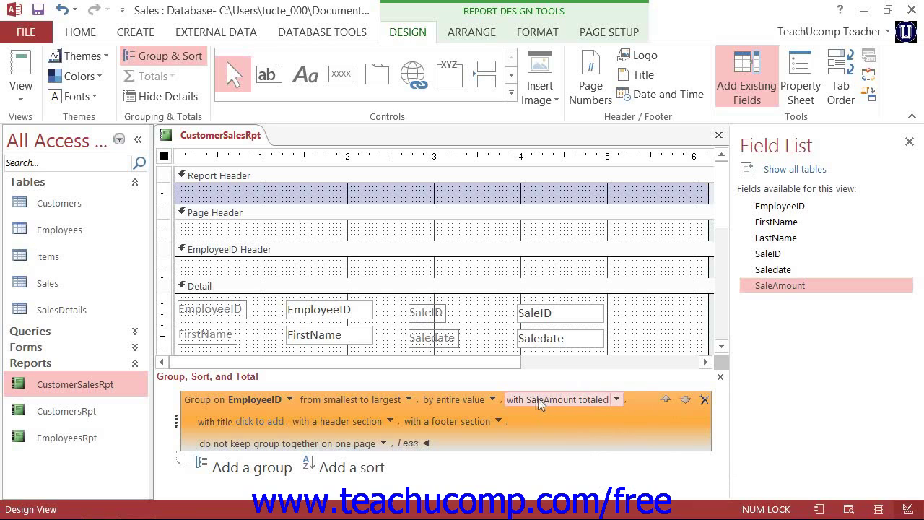
{"action": "left_click", "coordinate": [260, 421]}
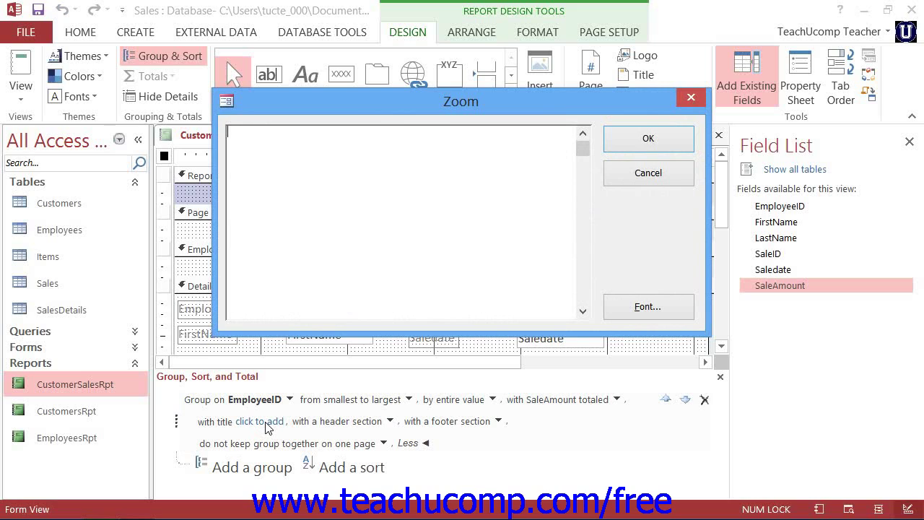
{"action": "type", "text": "Employee"}
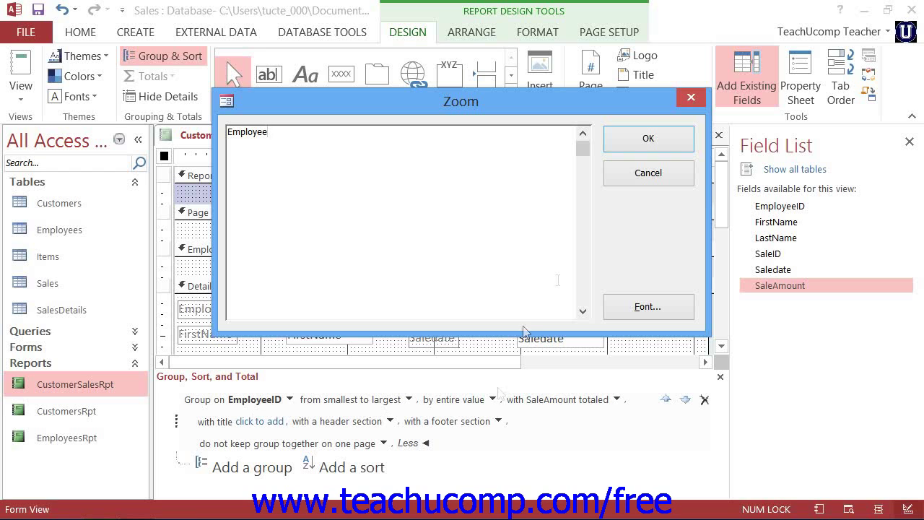
{"action": "left_click", "coordinate": [628, 137]}
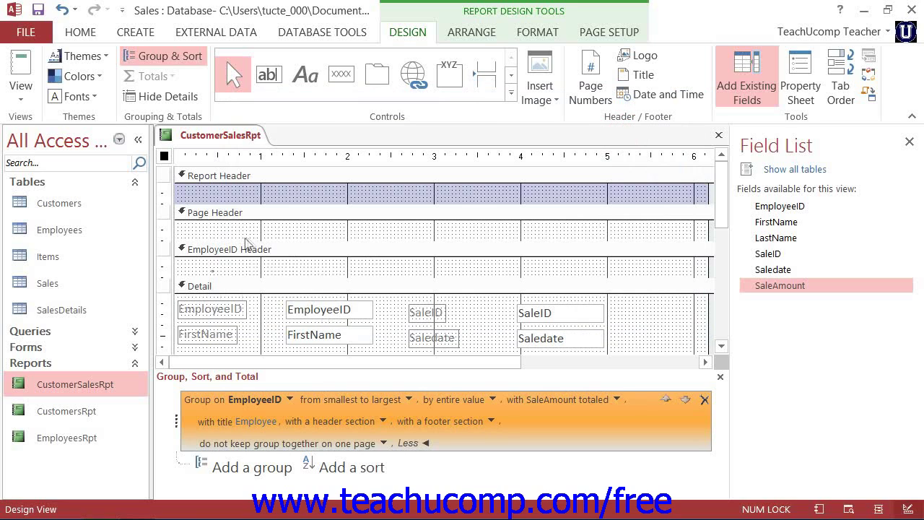
Drag the Employee label's right edge in the EmployeeID Header to make it wider
{"action": "left_click", "coordinate": [214, 271]}
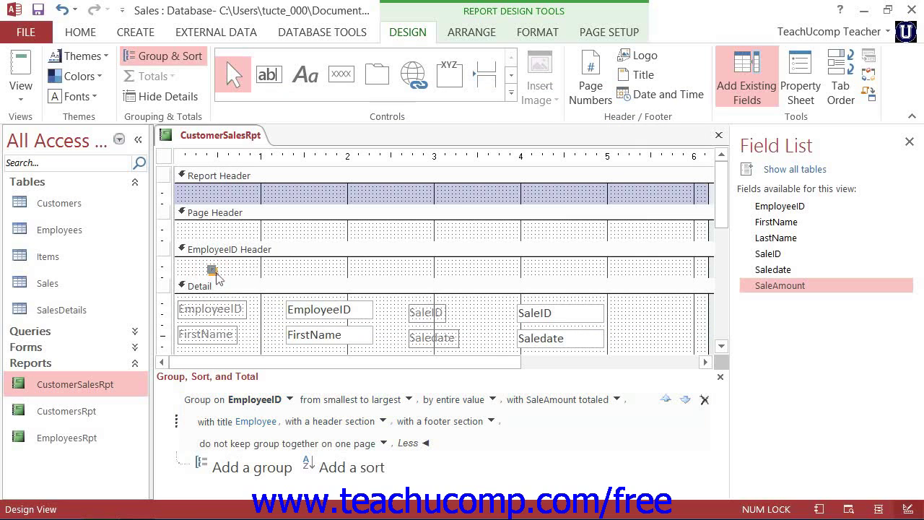
{"action": "left_click_drag", "start_coordinate": [214, 271], "coordinate": [301, 291]}
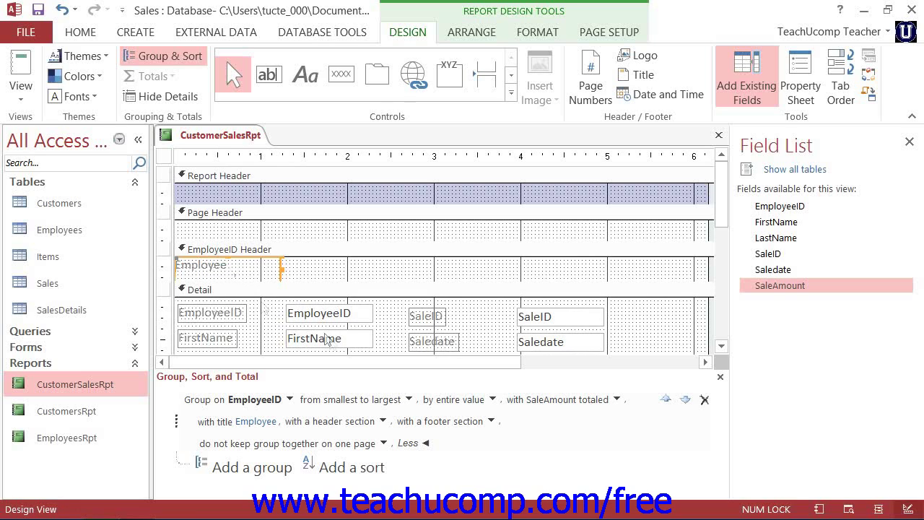
Open the 'with a header section' options for the EmployeeID grouping
{"action": "left_click", "coordinate": [384, 422]}
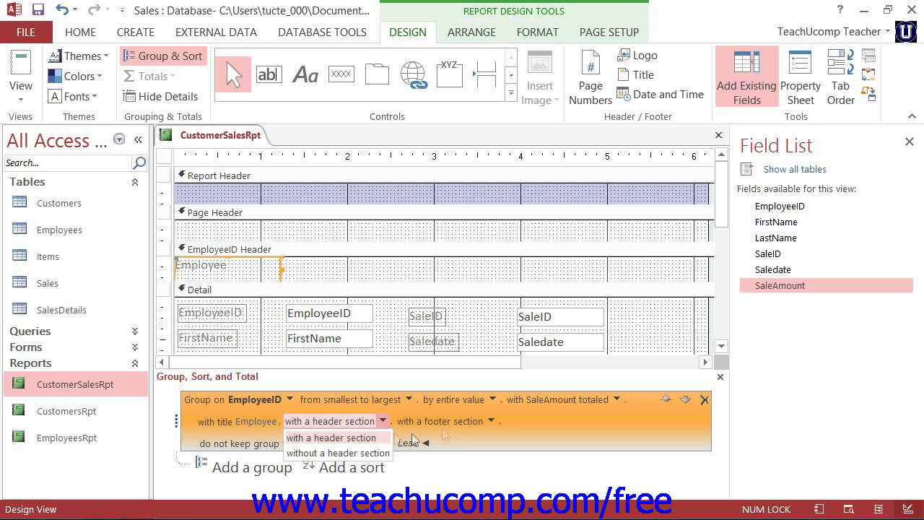
Leave the header option as is and keep 'with a footer section' selected
{"action": "left_click", "coordinate": [488, 421]}
{"action": "left_click", "coordinate": [488, 420]}
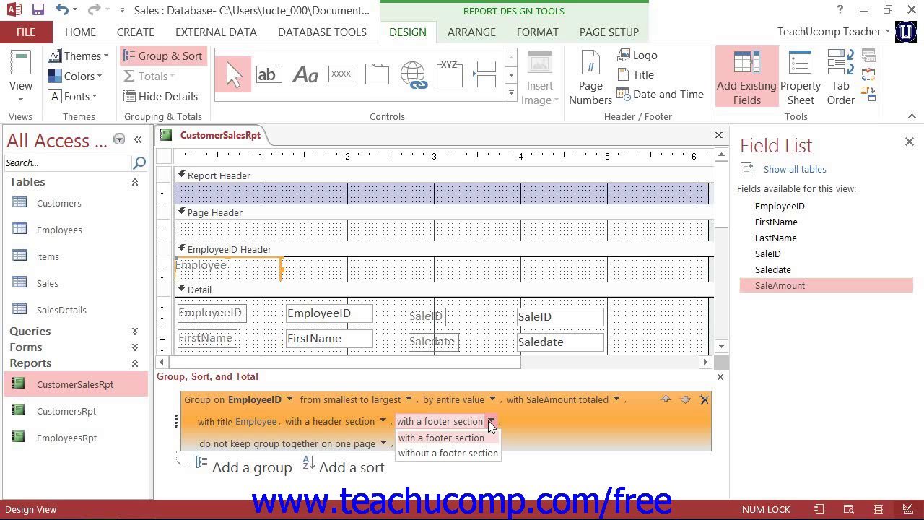
{"action": "left_click", "coordinate": [489, 421]}
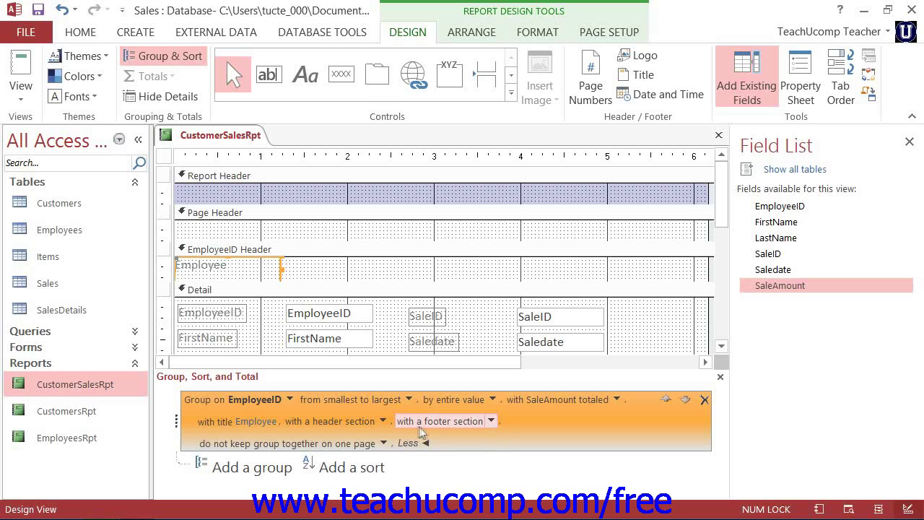
Set the EmployeeID grouping to 'keep header and first record together on one page'
{"action": "left_click", "coordinate": [383, 443]}
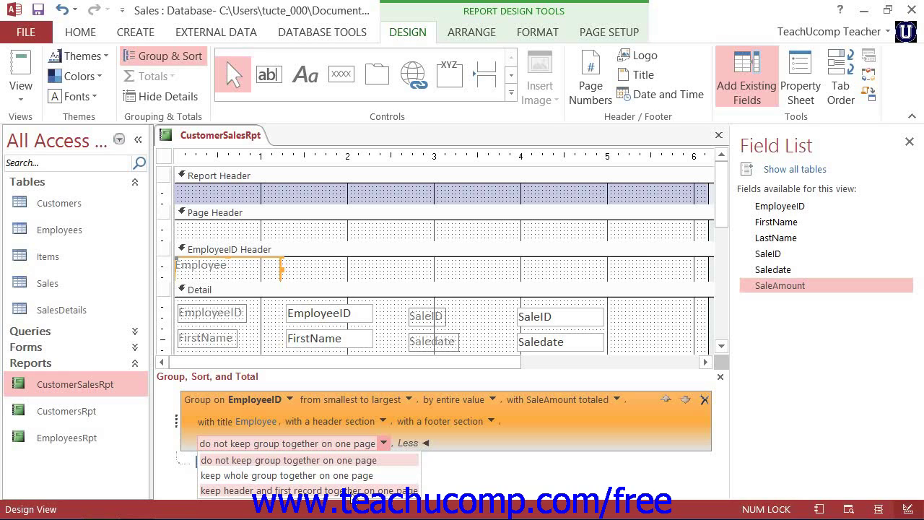
{"action": "left_click", "coordinate": [311, 490]}
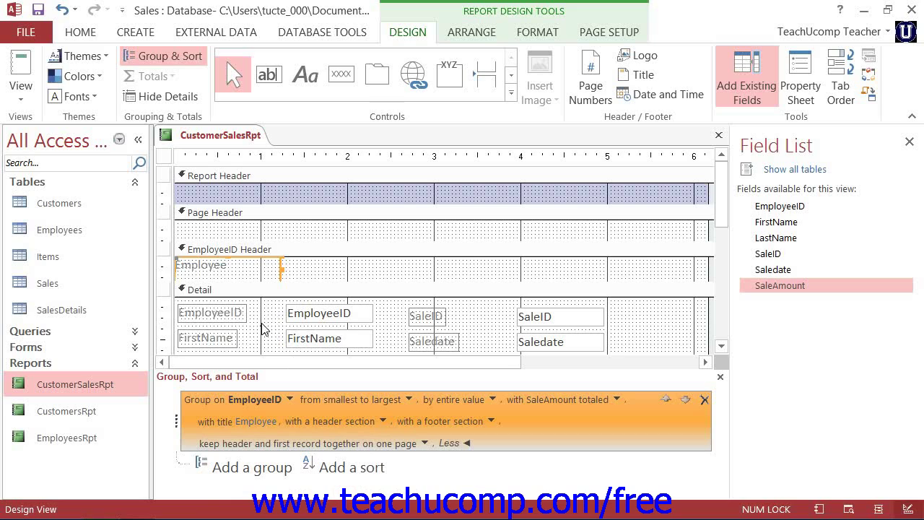
Add a Saledate grouping by quarter under EmployeeID and expand its full options
{"action": "left_click", "coordinate": [253, 466]}
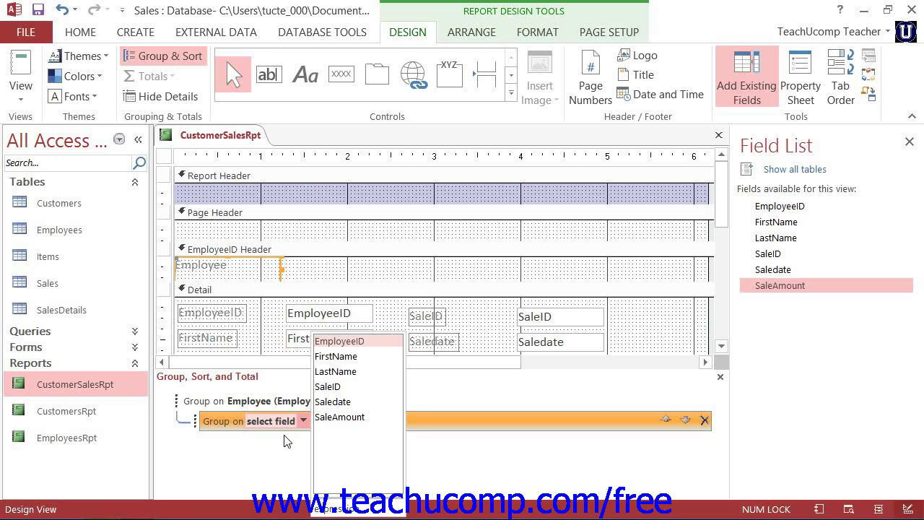
{"action": "left_click", "coordinate": [338, 403]}
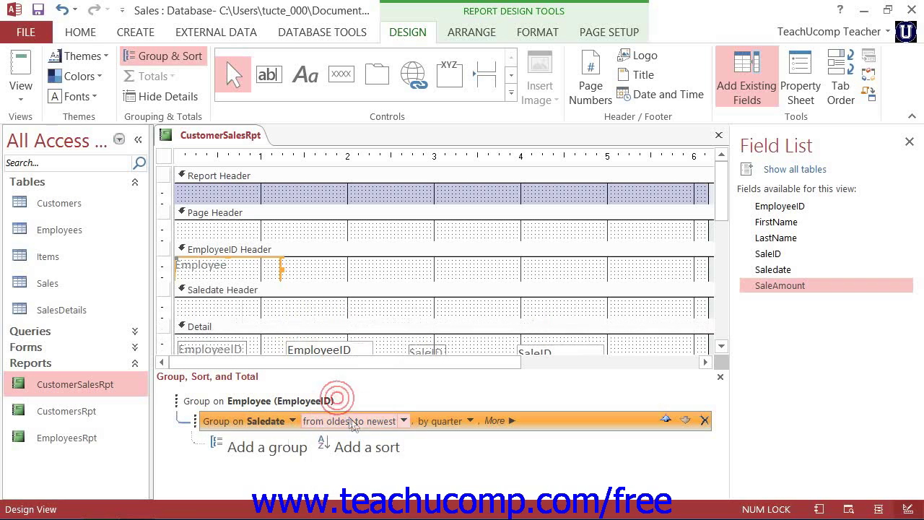
{"action": "left_click", "coordinate": [470, 421]}
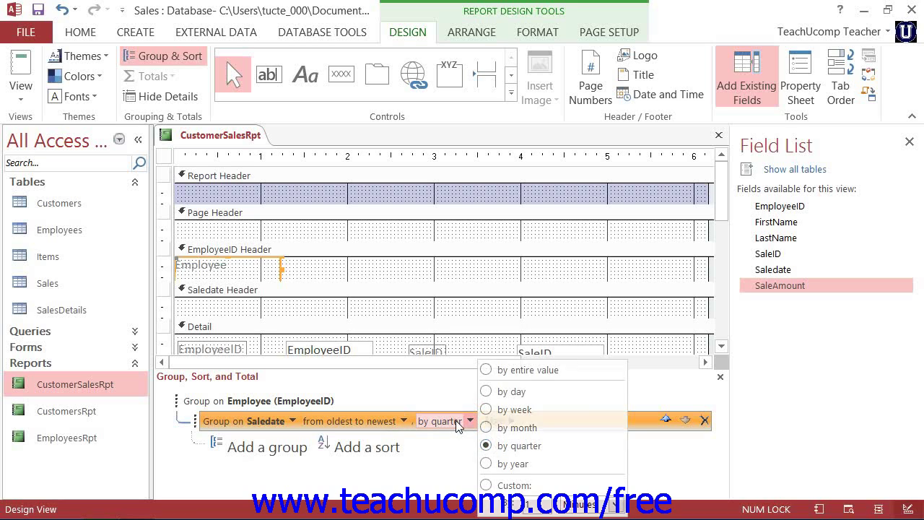
{"action": "left_click", "coordinate": [456, 425]}
{"action": "left_click", "coordinate": [496, 422]}
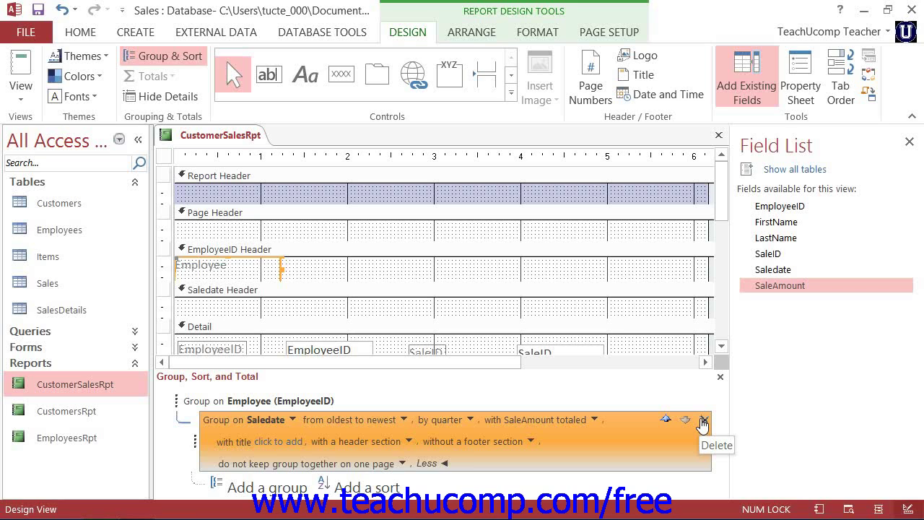
Delete the Saledate grouping level from the Group, Sort, and Total pane
{"action": "left_click", "coordinate": [703, 420]}
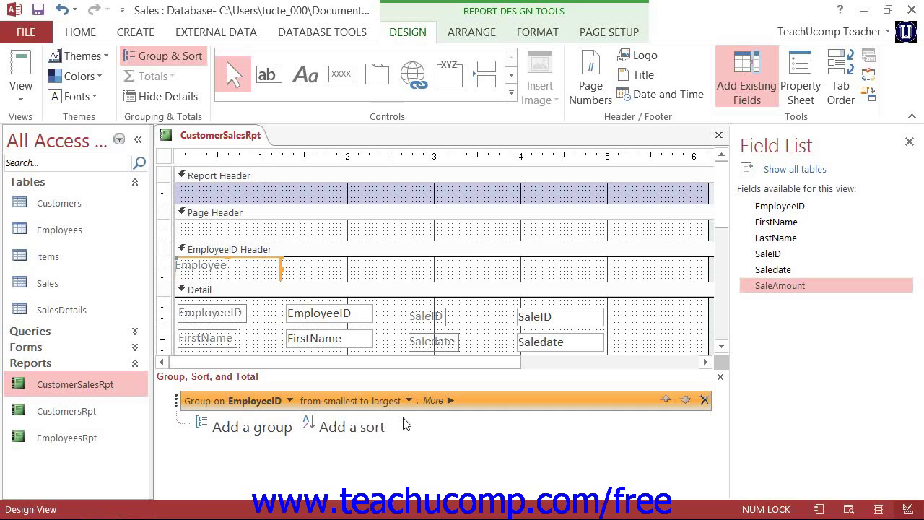
{"action": "left_click", "coordinate": [365, 431]}
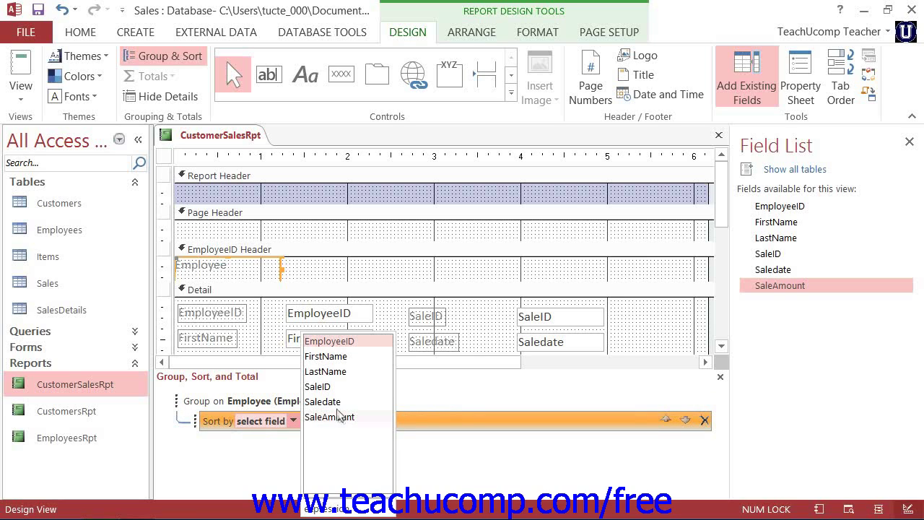
{"action": "left_click", "coordinate": [333, 373]}
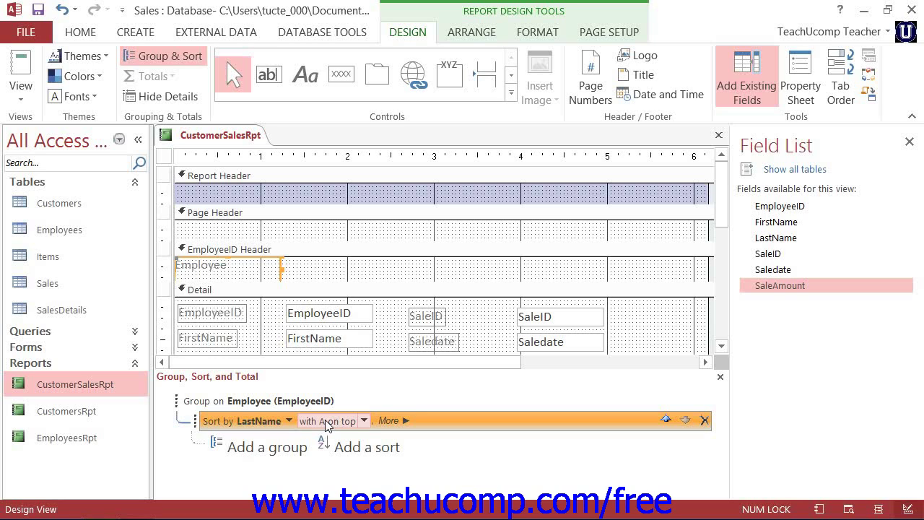
{"action": "left_click", "coordinate": [364, 421]}
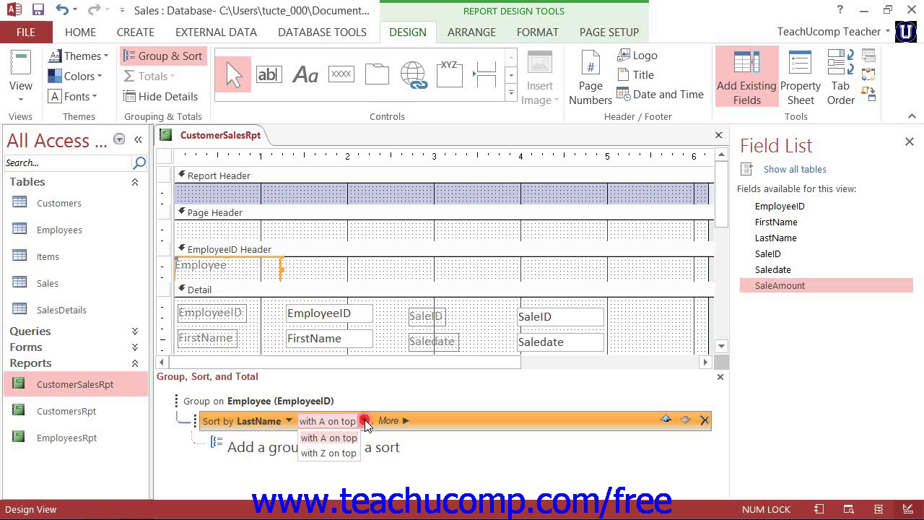
{"action": "left_click", "coordinate": [364, 422]}
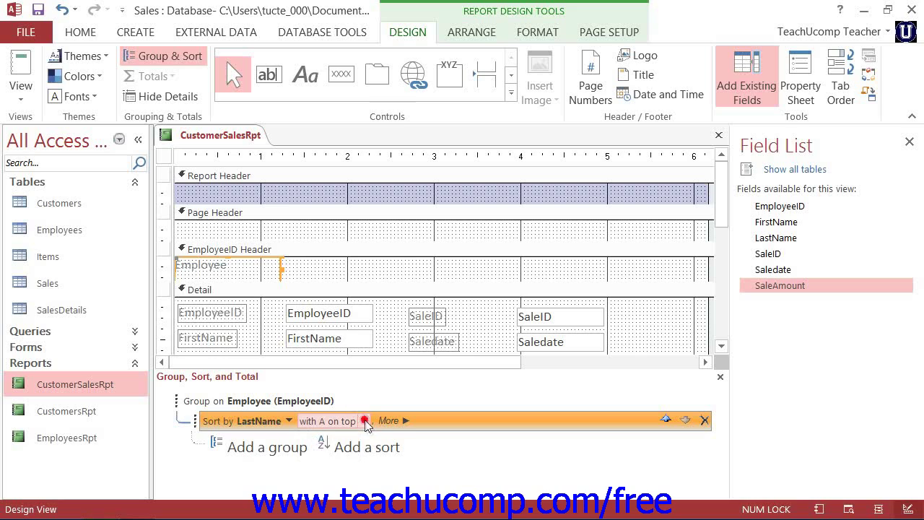
{"action": "left_click", "coordinate": [704, 420]}
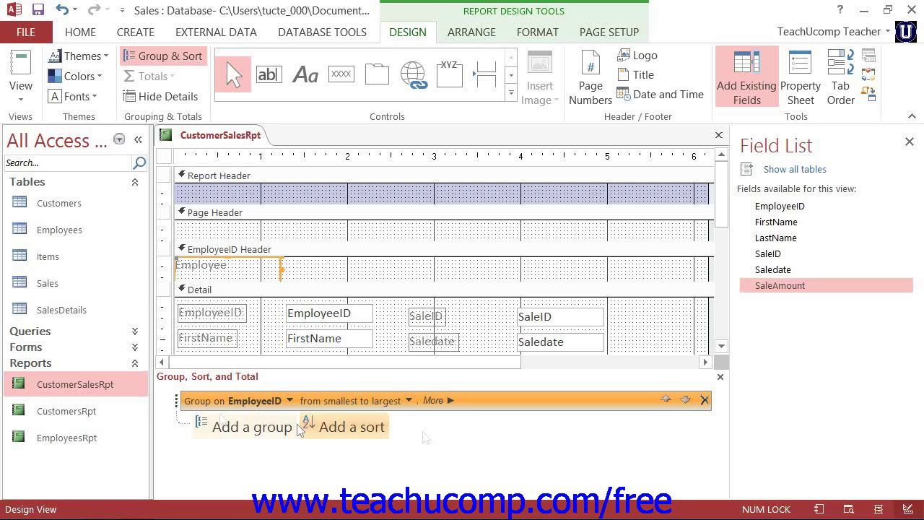
Place the EmployeeID box beside the Employee caption in the group header, deleting its duplicate label
{"action": "left_click", "coordinate": [720, 376]}
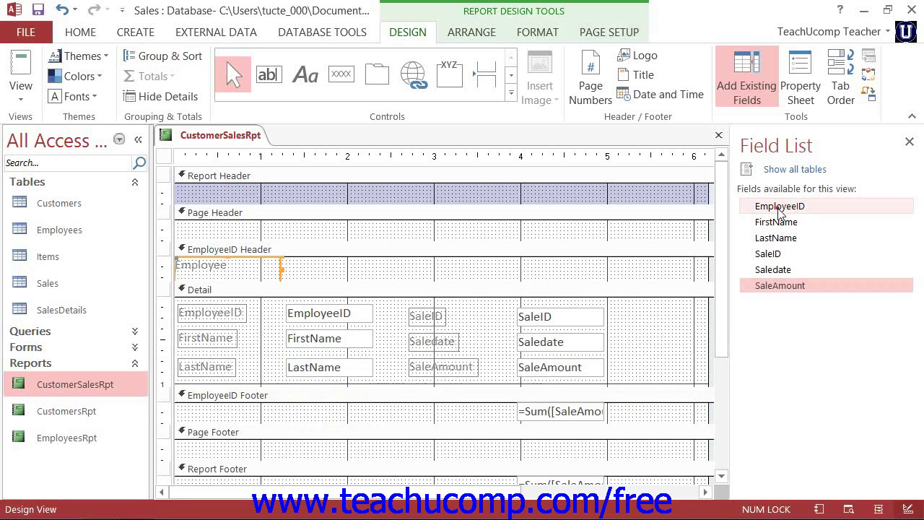
{"action": "left_click_drag", "start_coordinate": [770, 206], "coordinate": [360, 272]}
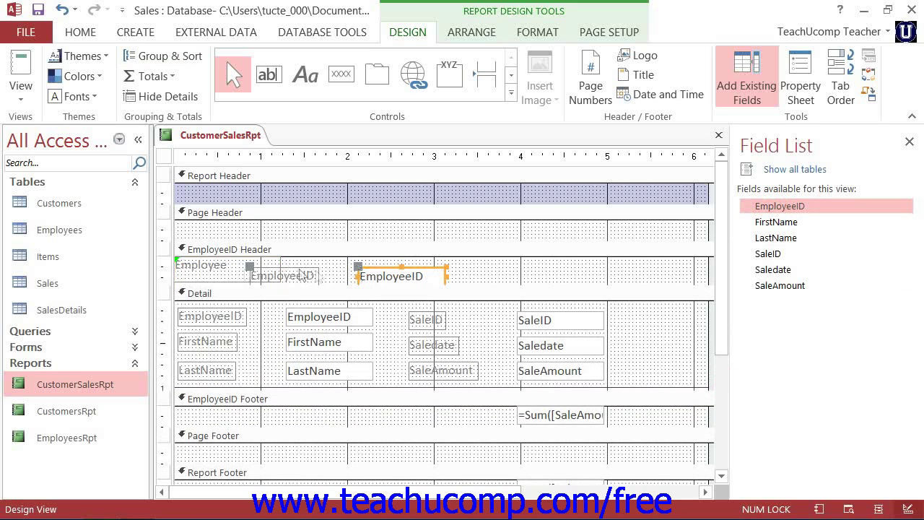
{"action": "left_click", "coordinate": [235, 277]}
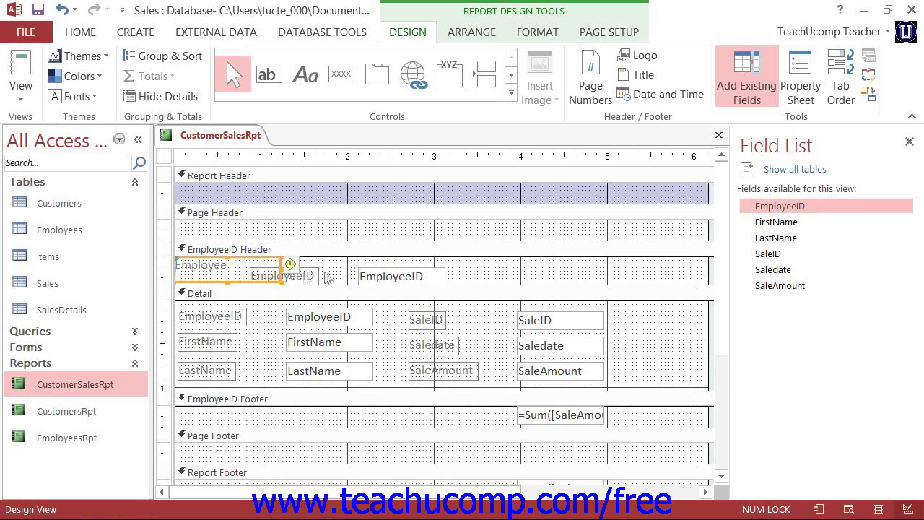
{"action": "left_click", "coordinate": [330, 277]}
{"action": "left_click", "coordinate": [393, 274]}
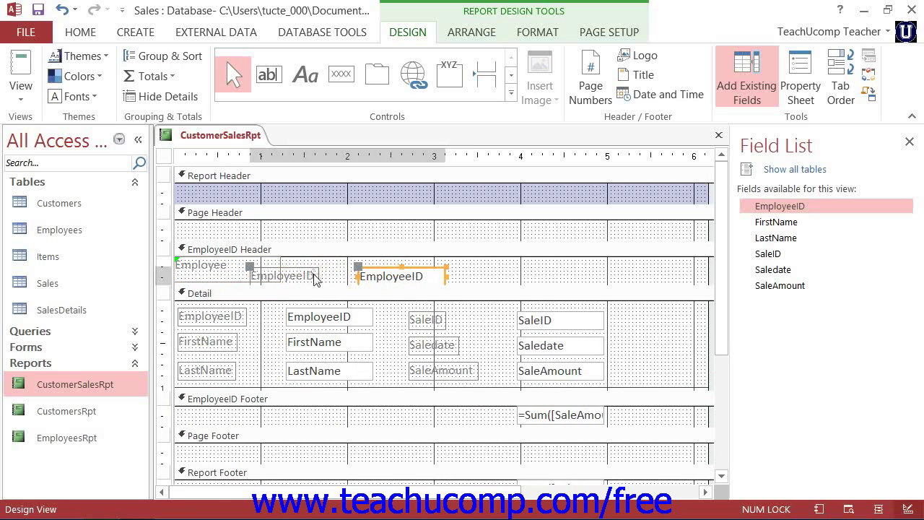
{"action": "left_click", "coordinate": [311, 274]}
{"action": "key", "text": "Delete"}
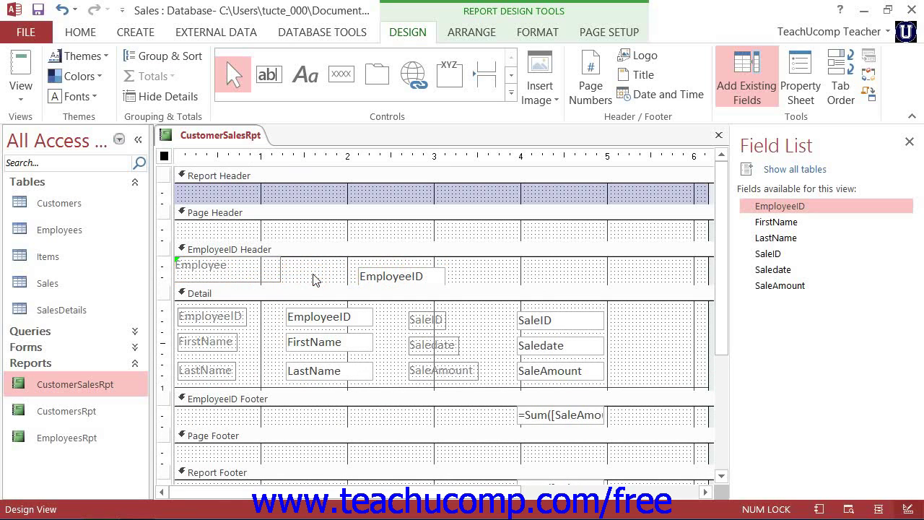
{"action": "left_click_drag", "start_coordinate": [411, 277], "coordinate": [341, 267]}
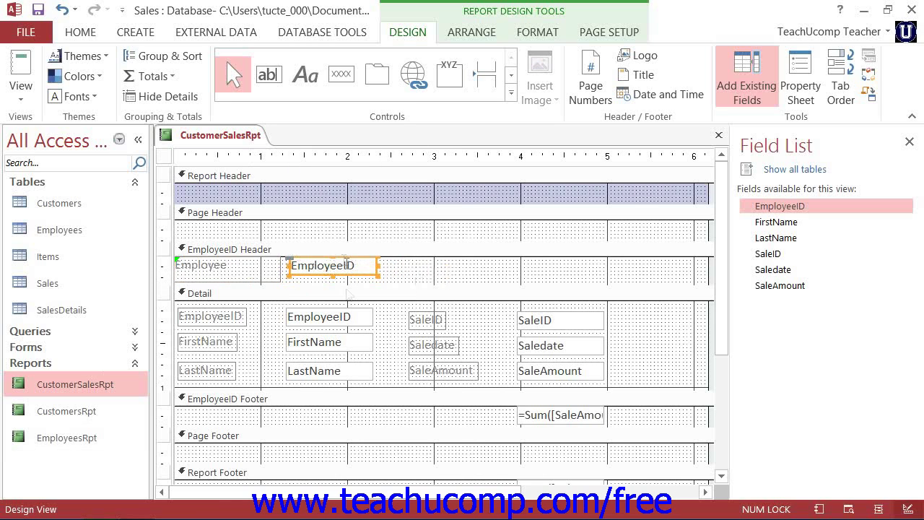
Add FirstName and LastName boxes after EmployeeID in the header, without their labels
{"action": "left_click_drag", "start_coordinate": [776, 223], "coordinate": [436, 268]}
{"action": "left_click", "coordinate": [381, 274]}
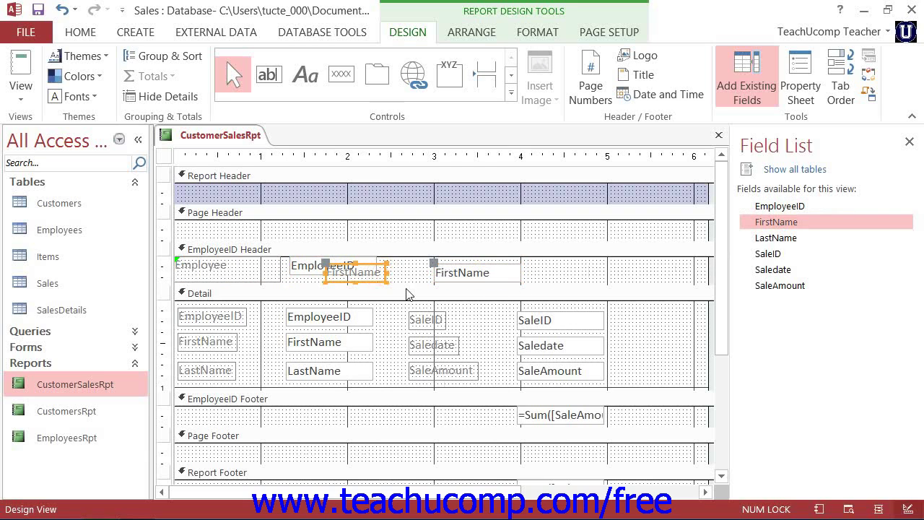
{"action": "key", "text": "Delete"}
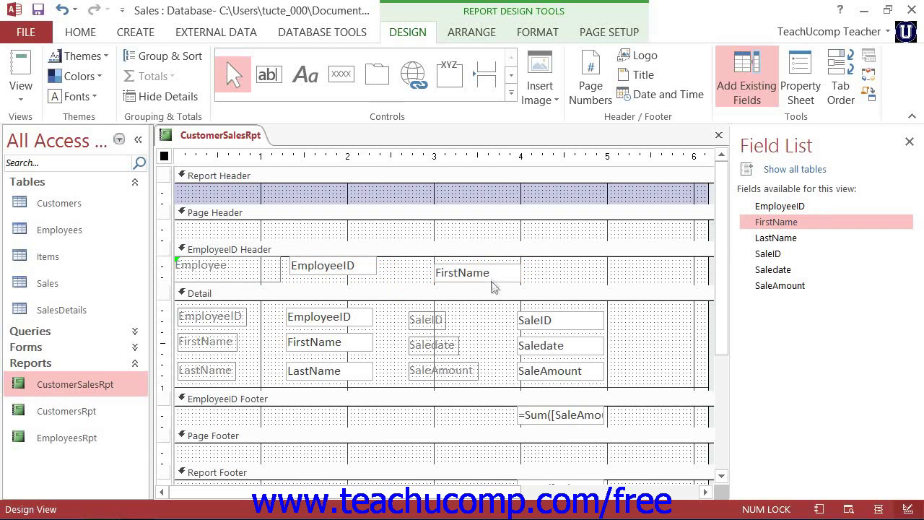
{"action": "left_click_drag", "start_coordinate": [492, 275], "coordinate": [443, 269]}
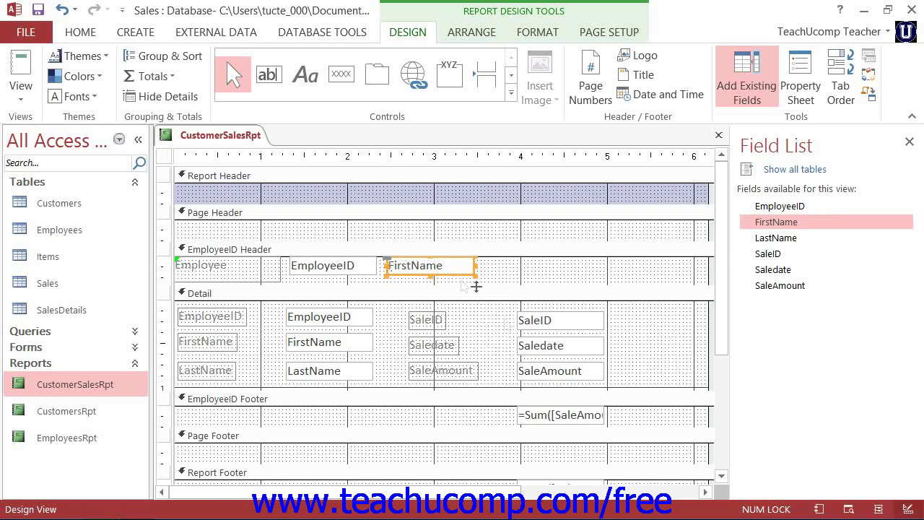
{"action": "left_click", "coordinate": [777, 238]}
{"action": "left_click_drag", "start_coordinate": [778, 244], "coordinate": [466, 282]}
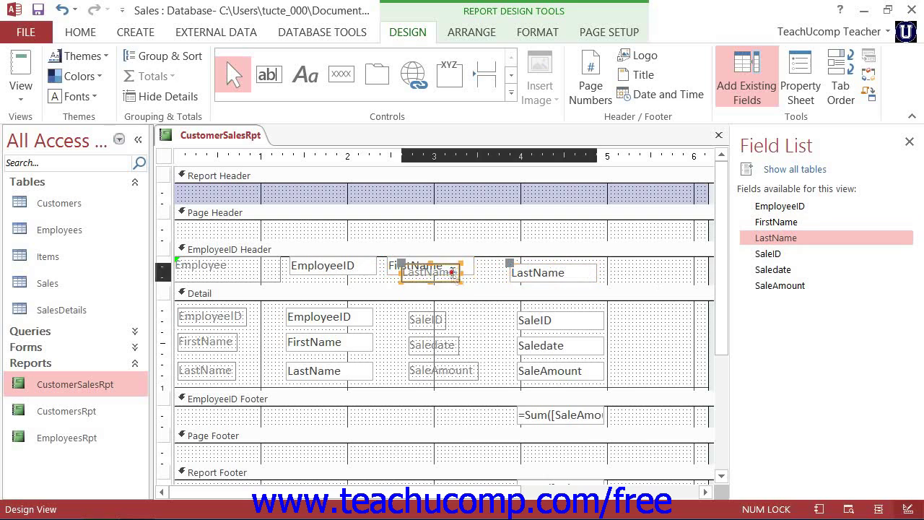
{"action": "key", "text": "Delete"}
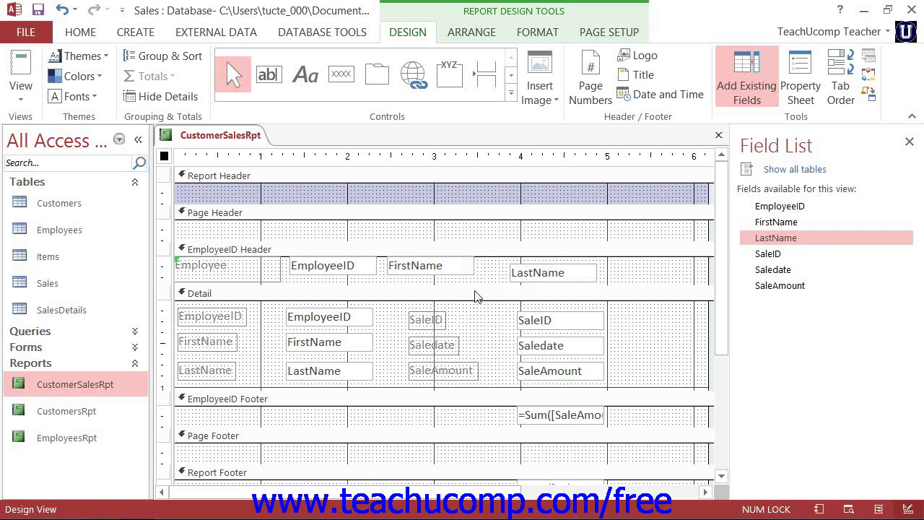
{"action": "left_click_drag", "start_coordinate": [528, 276], "coordinate": [491, 269]}
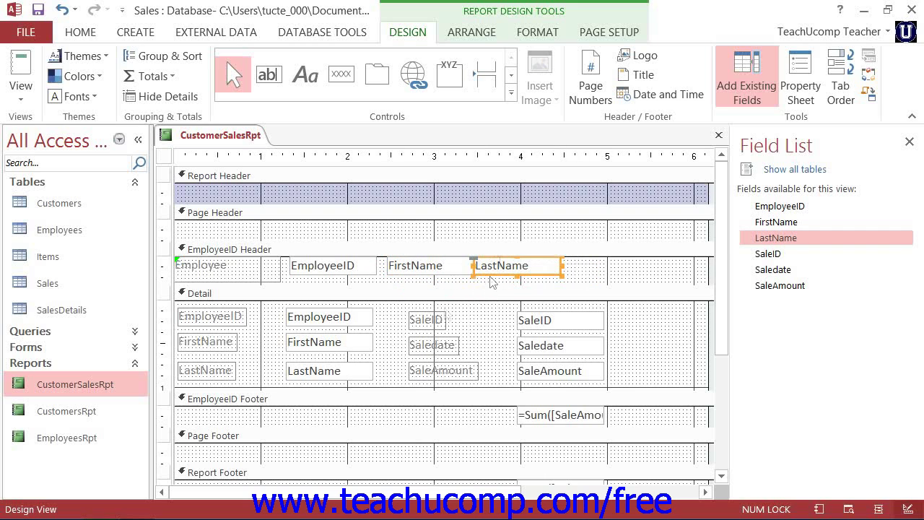
Delete the employee labels and boxes from the Detail section
{"action": "left_click", "coordinate": [387, 347]}
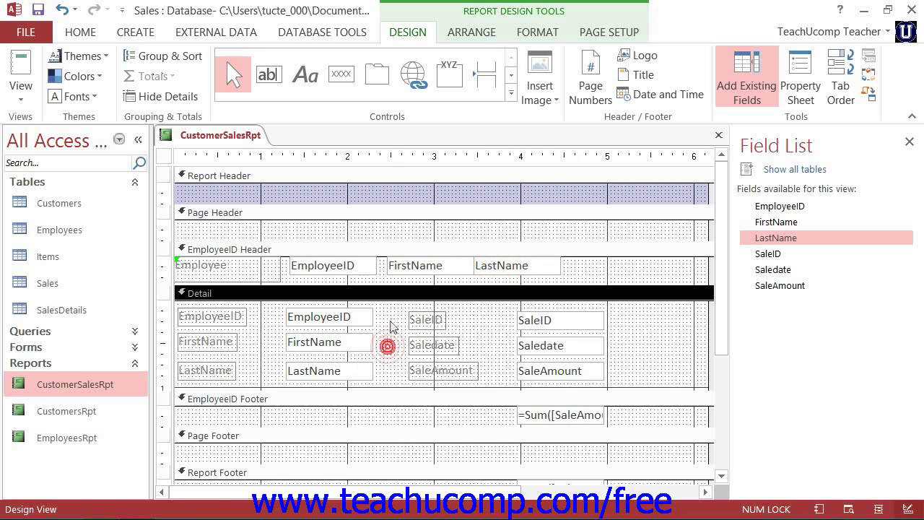
{"action": "left_click_drag", "start_coordinate": [391, 307], "coordinate": [220, 378]}
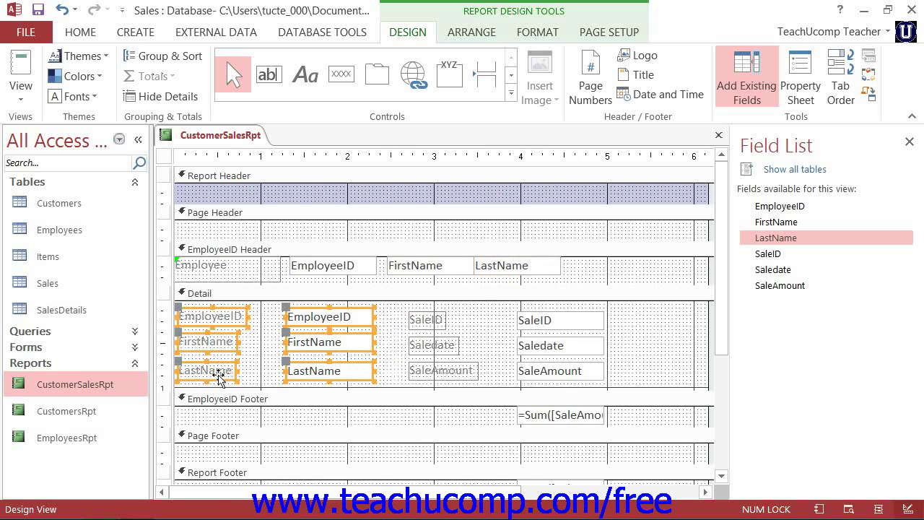
{"action": "key", "text": "Delete"}
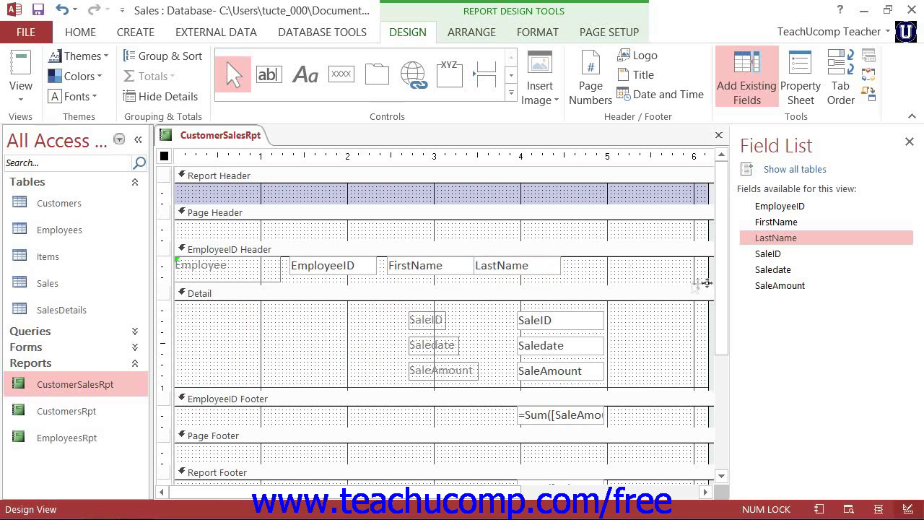
Shift SaleID, Saledate and SaleAmount left, shorten Detail, and move the Sum subtotal beneath SaleAmount
{"action": "left_click_drag", "start_coordinate": [651, 306], "coordinate": [432, 370]}
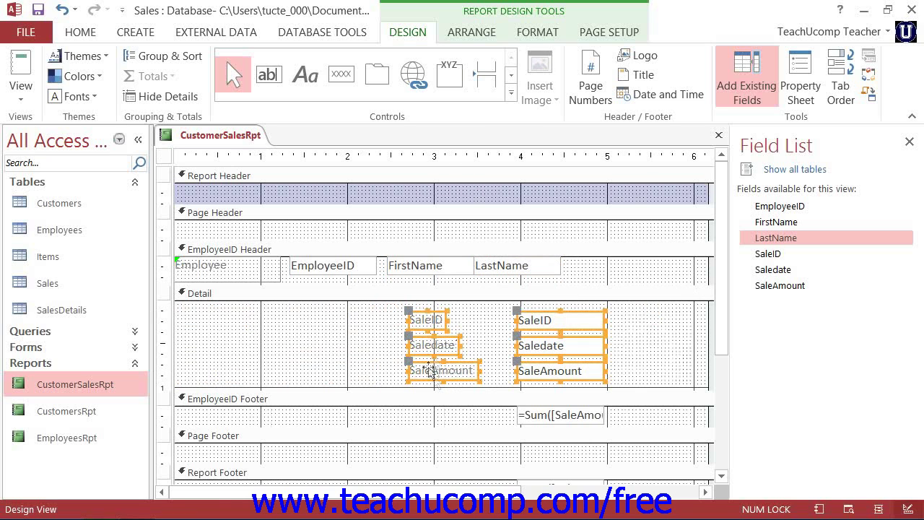
{"action": "left_click_drag", "start_coordinate": [431, 319], "coordinate": [237, 316]}
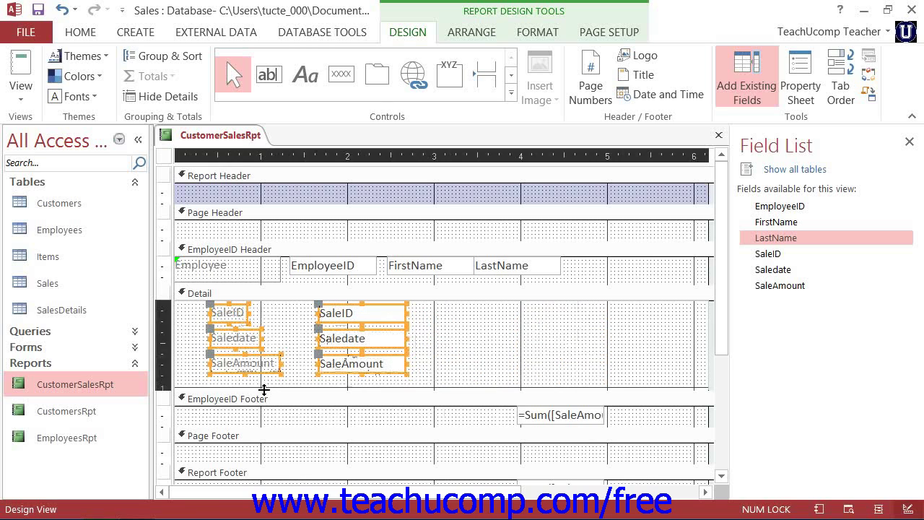
{"action": "left_click_drag", "start_coordinate": [264, 390], "coordinate": [264, 382]}
{"action": "left_click", "coordinate": [533, 409]}
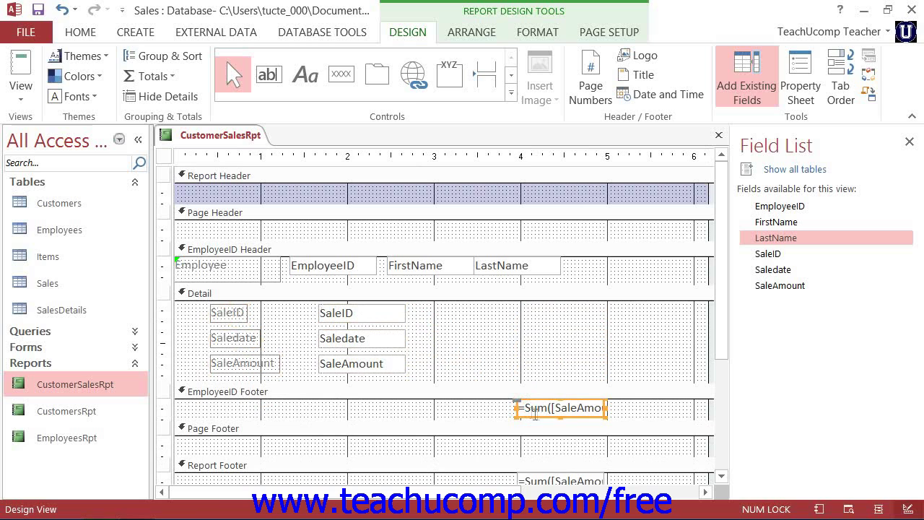
{"action": "left_click_drag", "start_coordinate": [535, 415], "coordinate": [336, 409]}
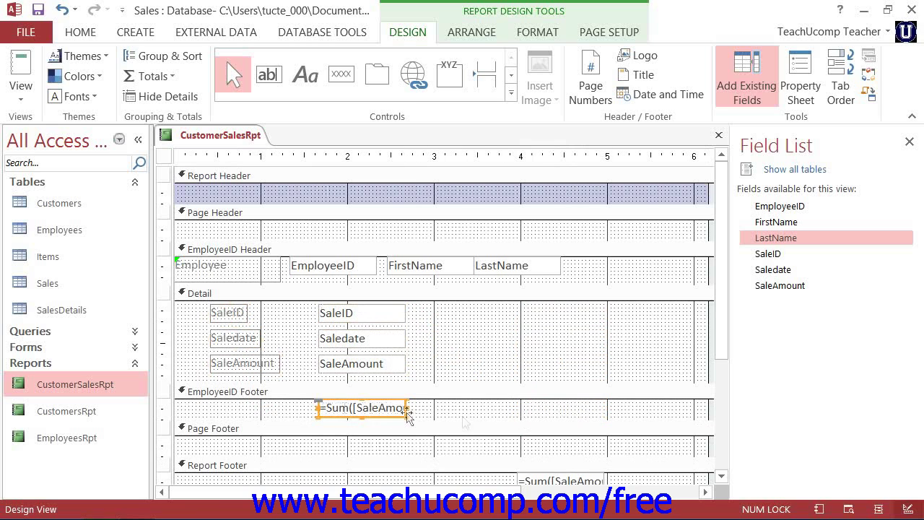
Open CustomerSalesRpt in Report View for sales from 1/1/2007 to 1/31/2007
{"action": "left_click", "coordinate": [23, 65]}
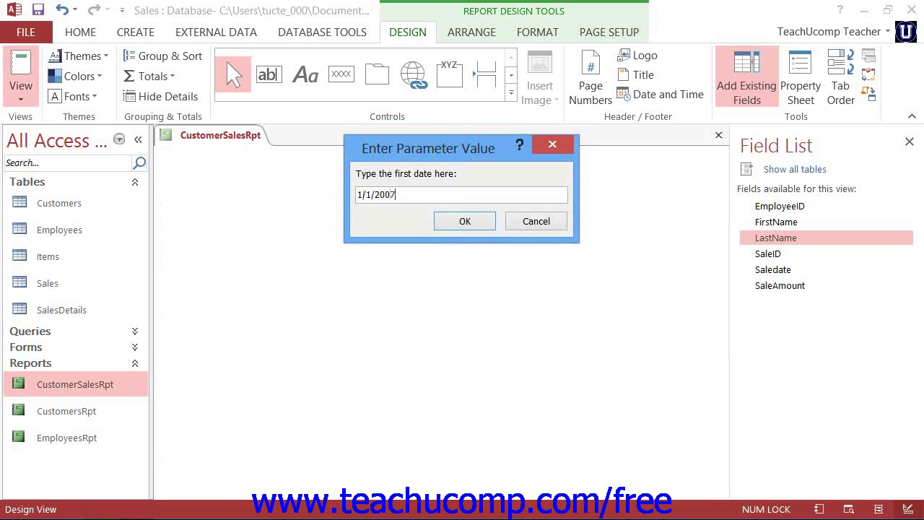
{"action": "type", "text": "1/1/2007"}
{"action": "left_click", "coordinate": [468, 221]}
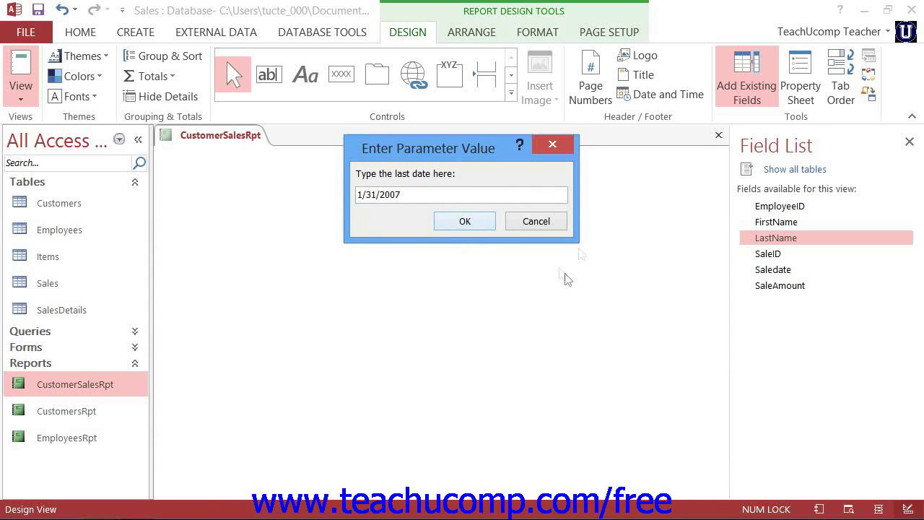
{"action": "left_click", "coordinate": [470, 226]}
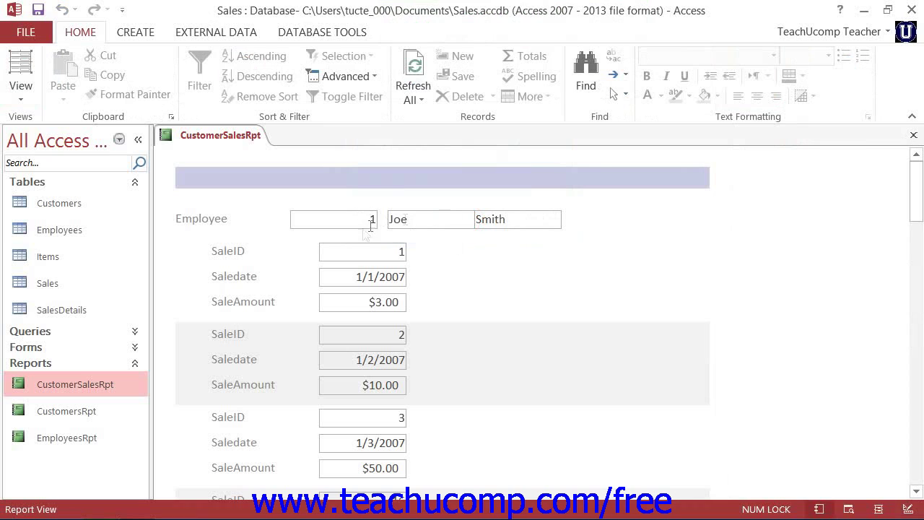
Scroll through the report to review sales grouped by employee with subtotals like 638.25
{"action": "scroll", "coordinate": [450, 253], "scroll_direction": "down", "scroll_amount": 10}
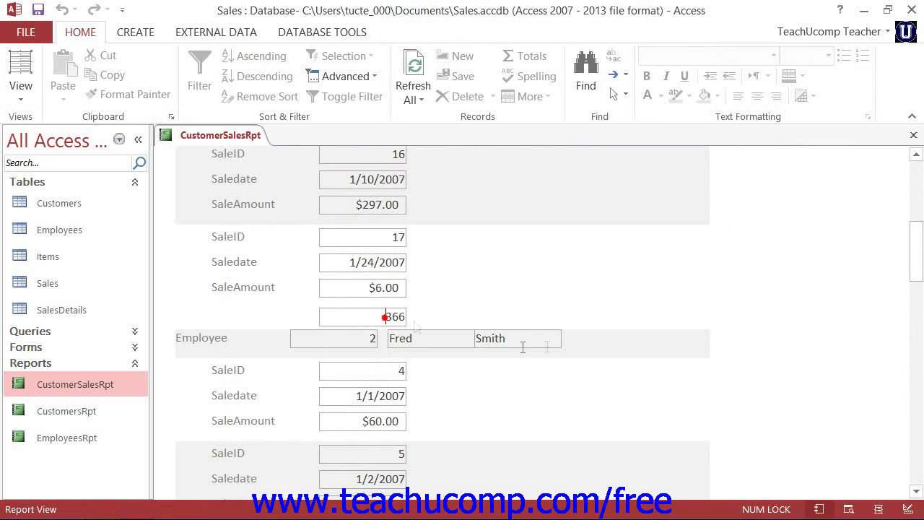
{"action": "scroll", "coordinate": [563, 364], "scroll_direction": "down", "scroll_amount": 3}
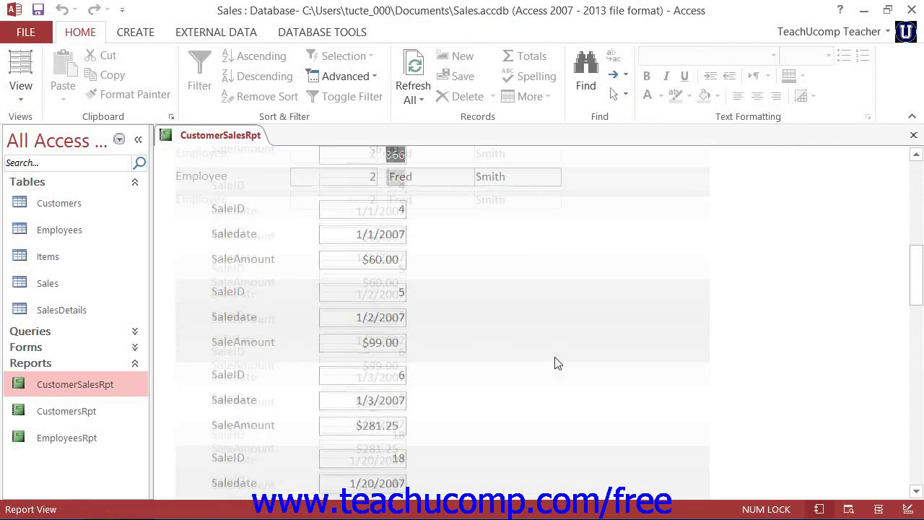
{"action": "scroll", "coordinate": [557, 364], "scroll_direction": "down", "scroll_amount": 5}
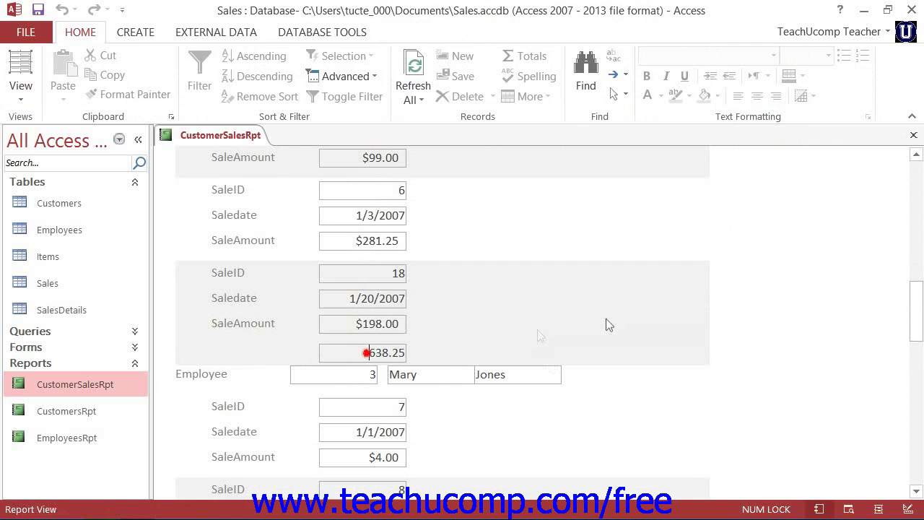